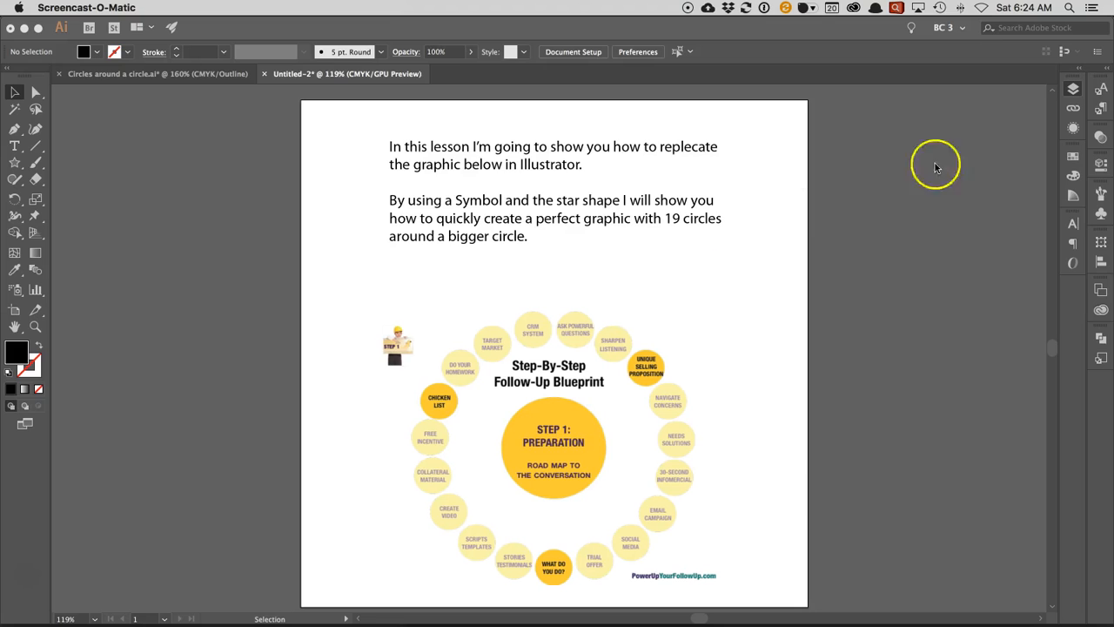
- Hide the instructions layer so that only the empty drawing layer is displayed
click(1073, 89)
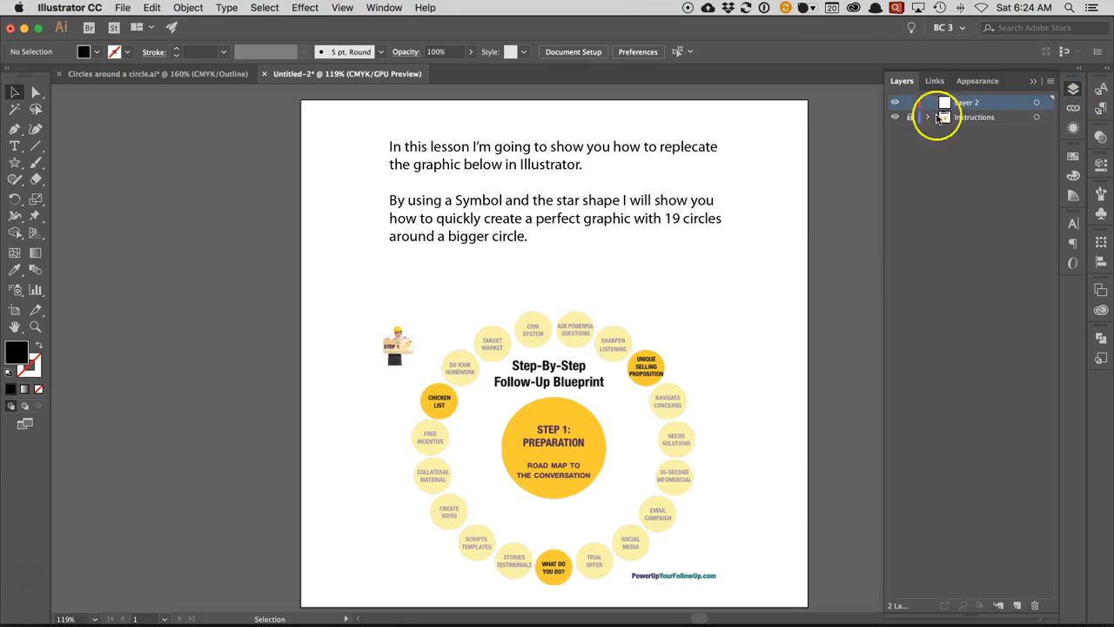
click(895, 117)
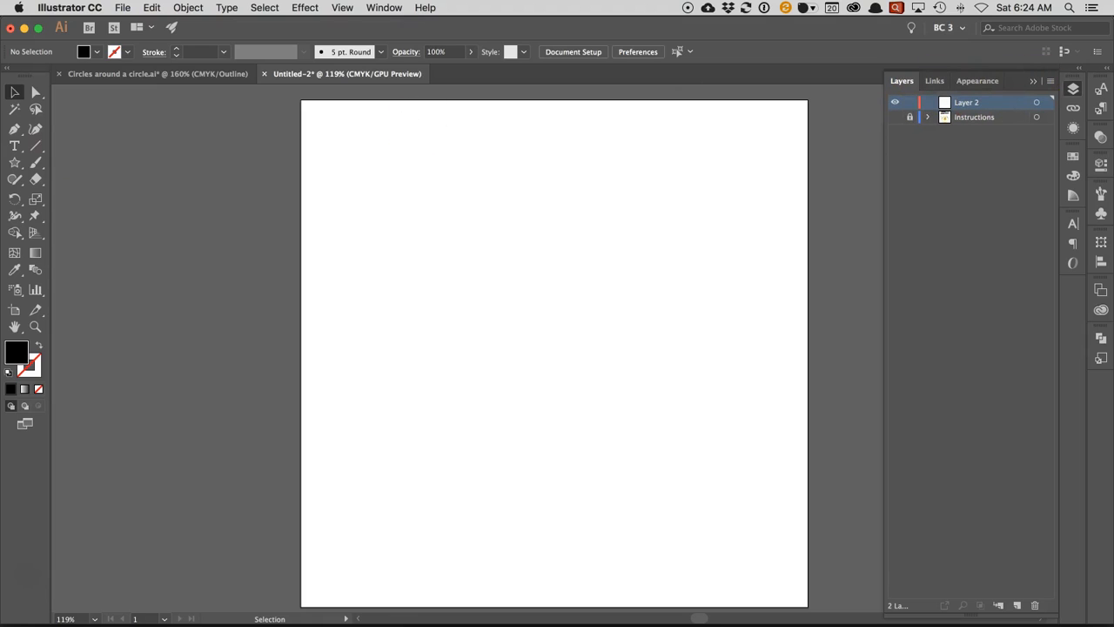
- Show the rulers in inches and place a vertical and a horizontal guide through the centre of the artboard
key(super+r)
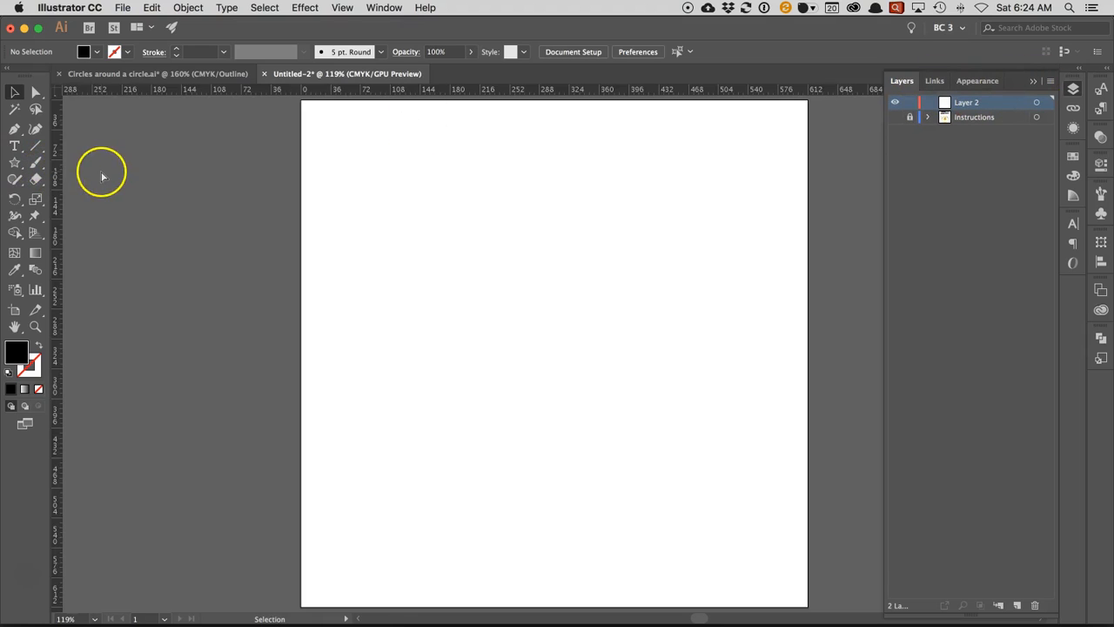
right_click(56, 91)
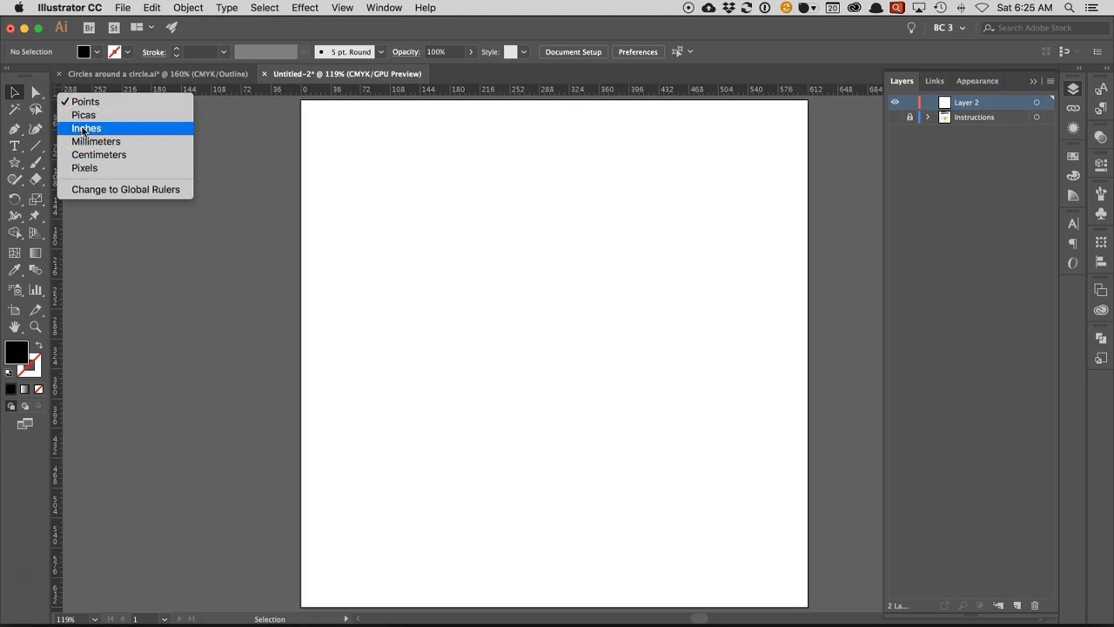
click(85, 129)
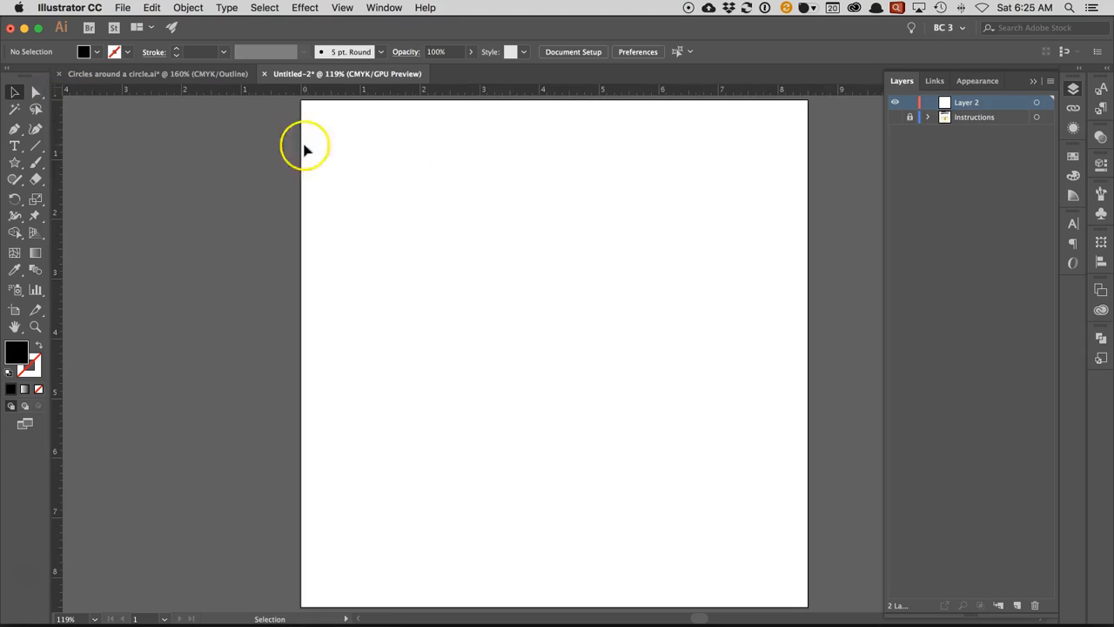
drag(54, 179, 554, 137)
drag(554, 92, 525, 355)
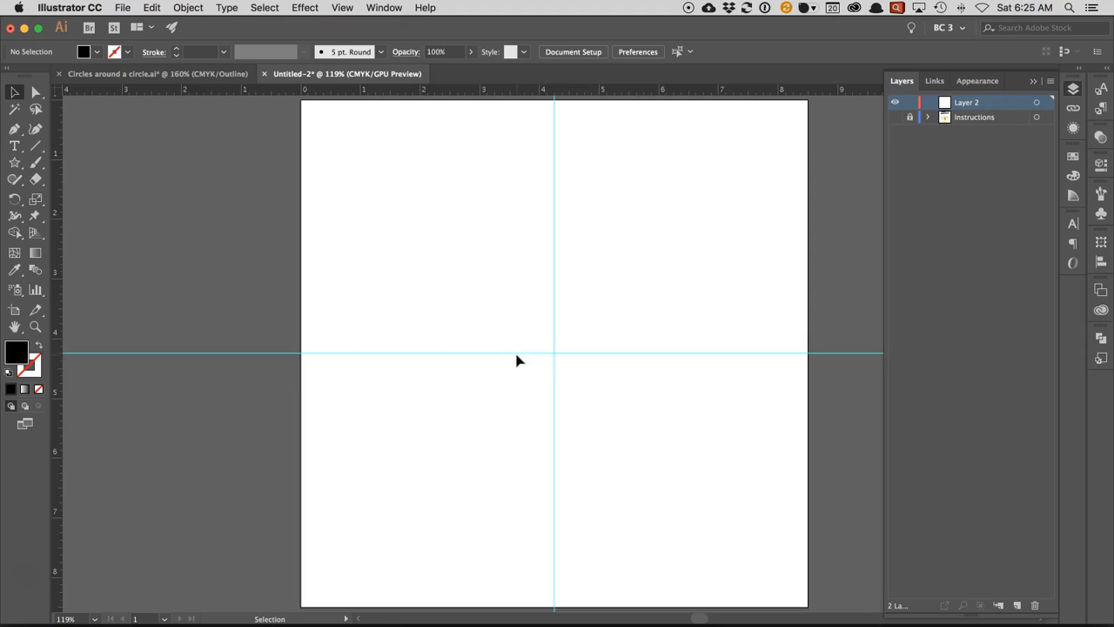
- Draw a circle about 3.94 in wide centred on the guide intersection, with no fill and a black stroke
click(15, 164)
drag(15, 164, 56, 193)
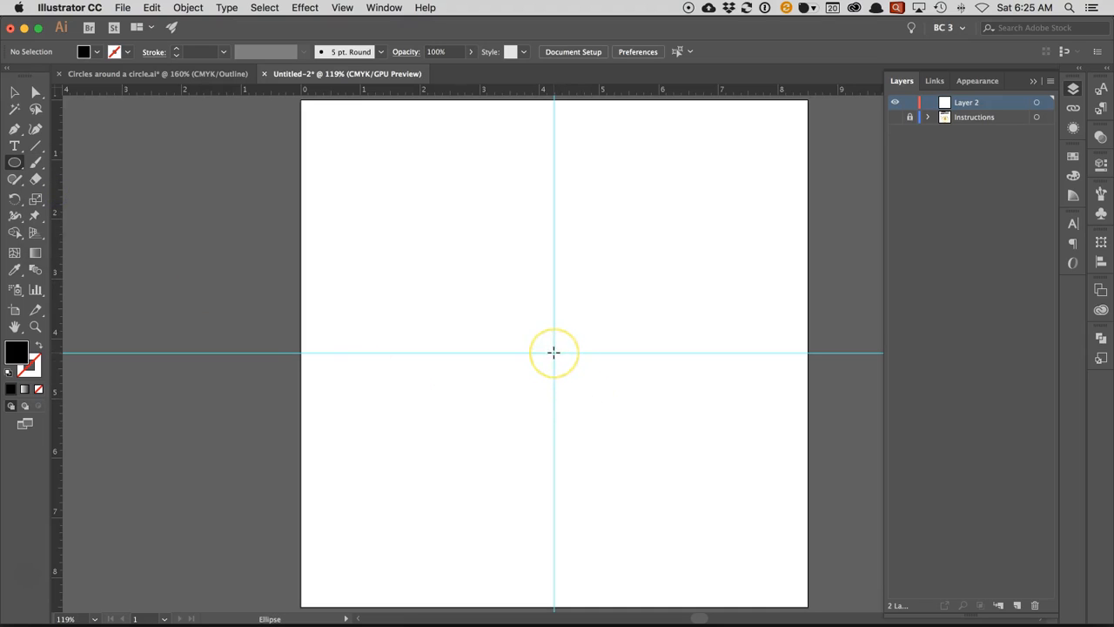
drag(554, 352, 436, 252)
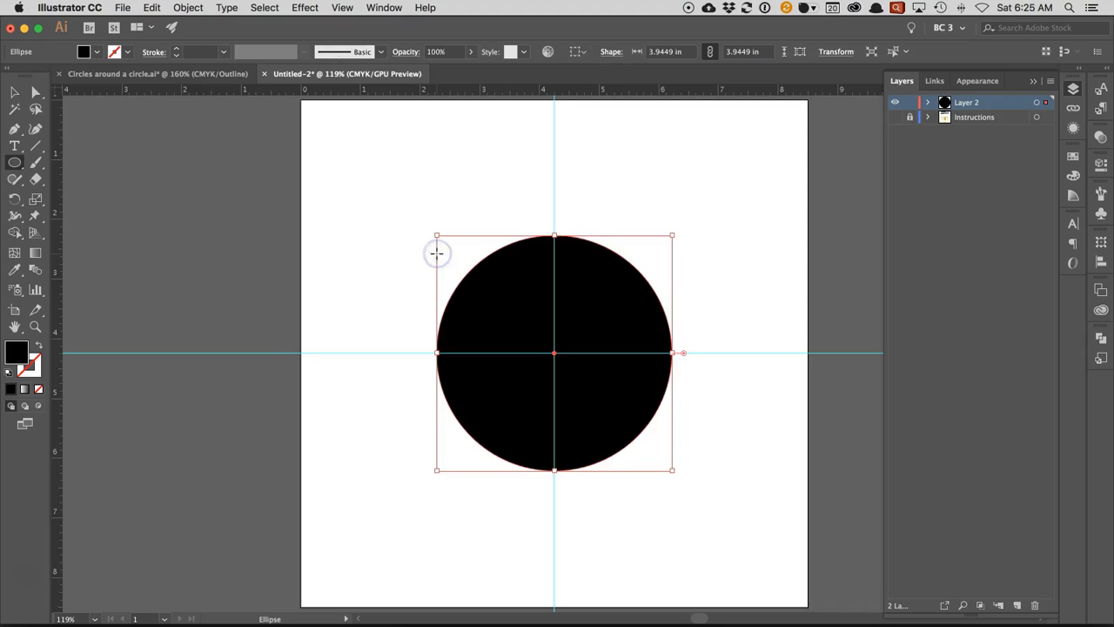
click(38, 348)
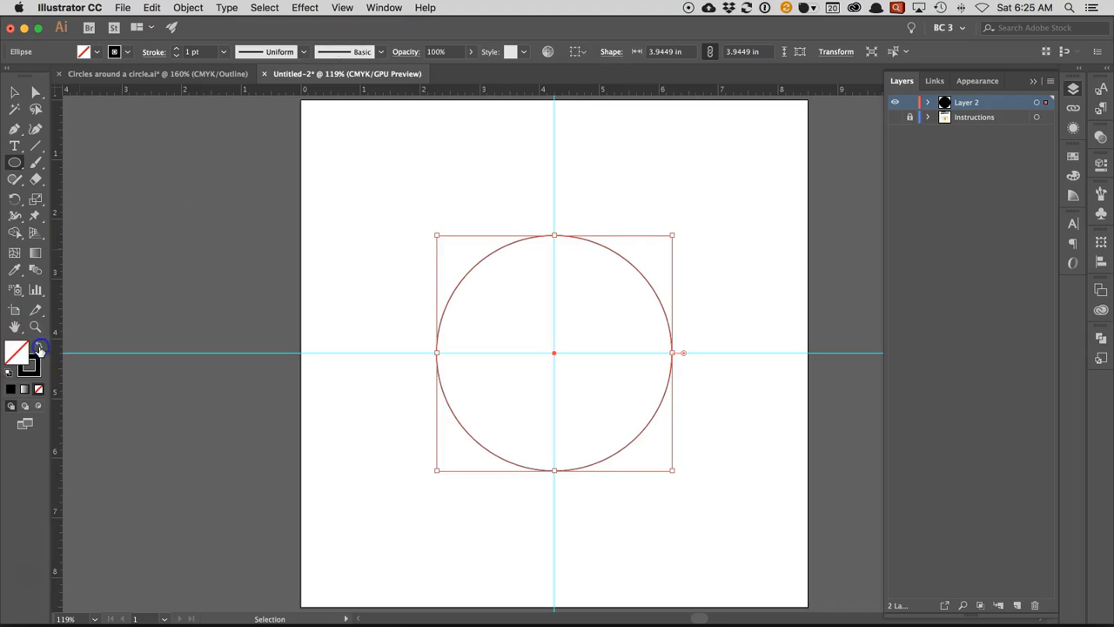
click(436, 236)
drag(437, 236, 426, 223)
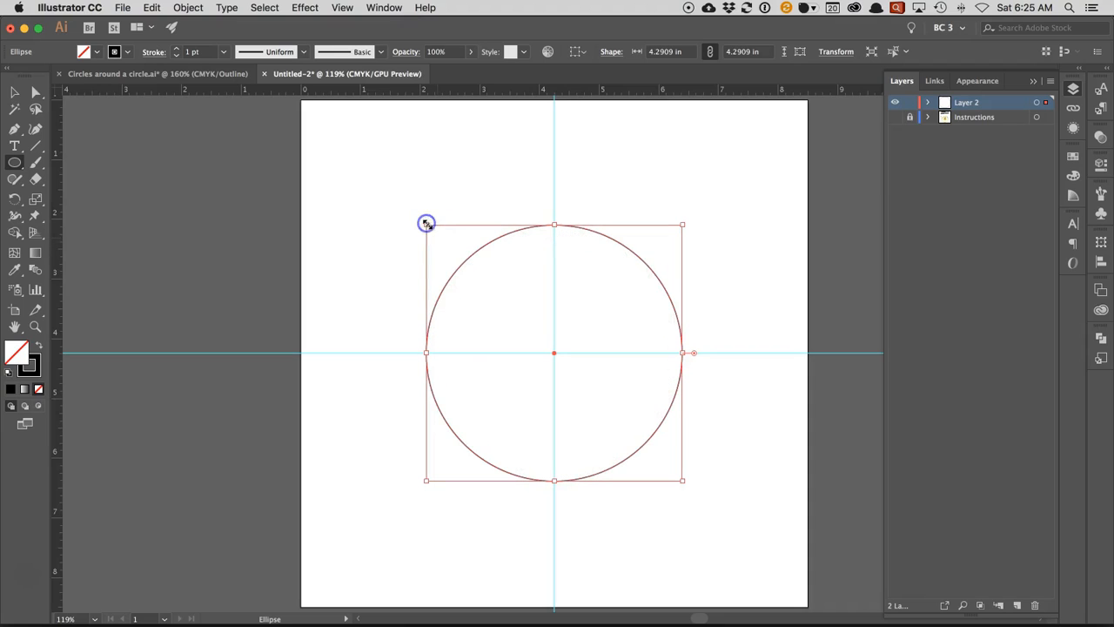
key(super+z)
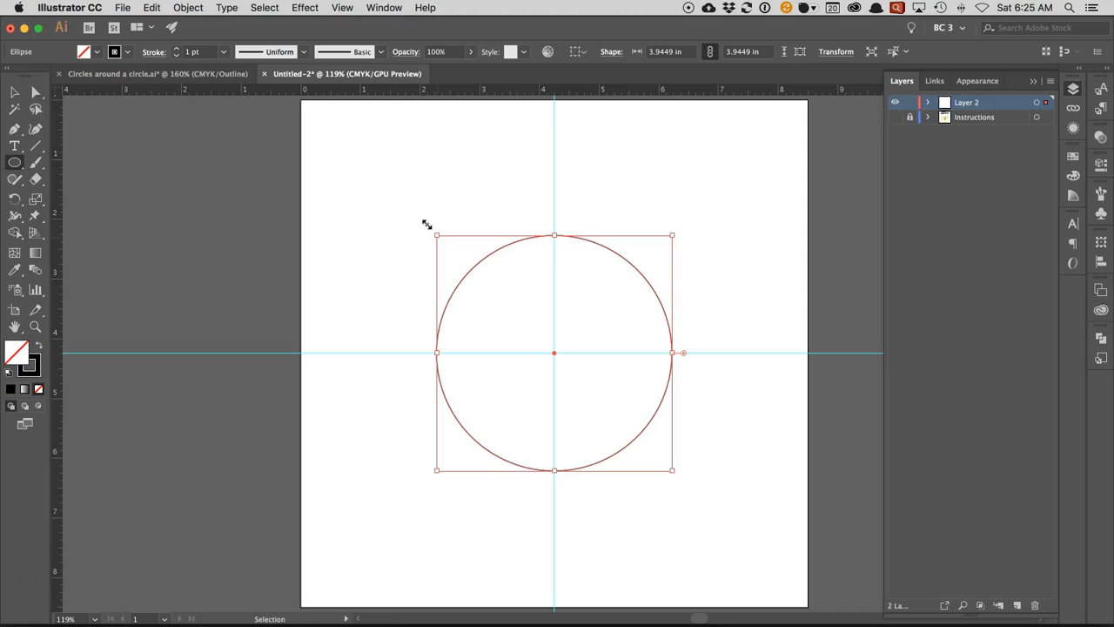
- Paste a copy of the circle in place and enlarge it from its centre to about 4.37 in
click(151, 7)
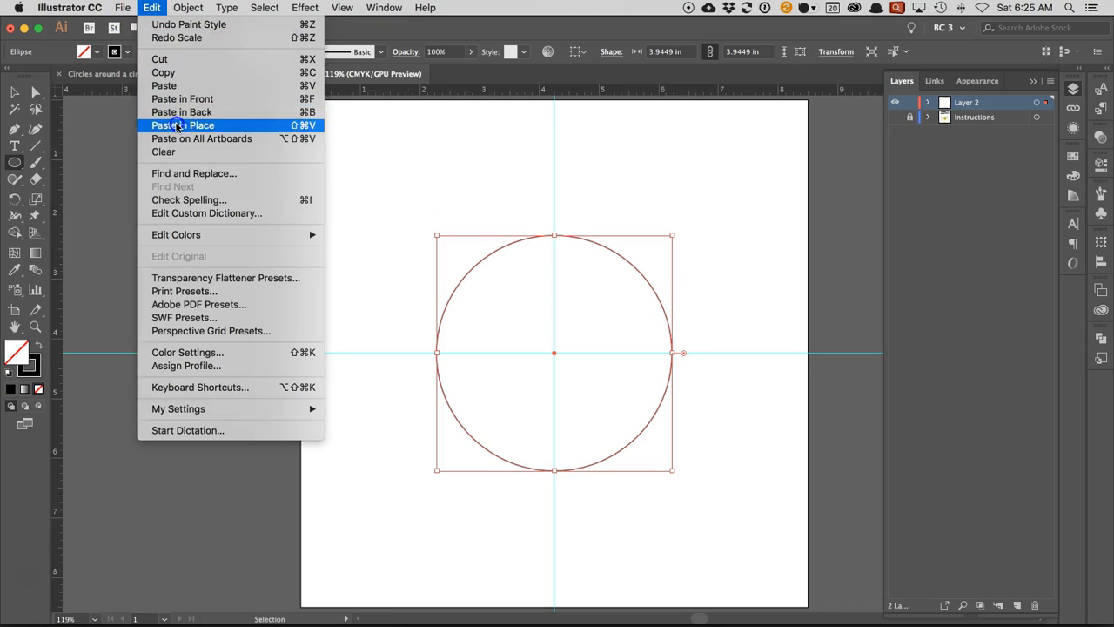
click(177, 123)
drag(434, 237, 423, 222)
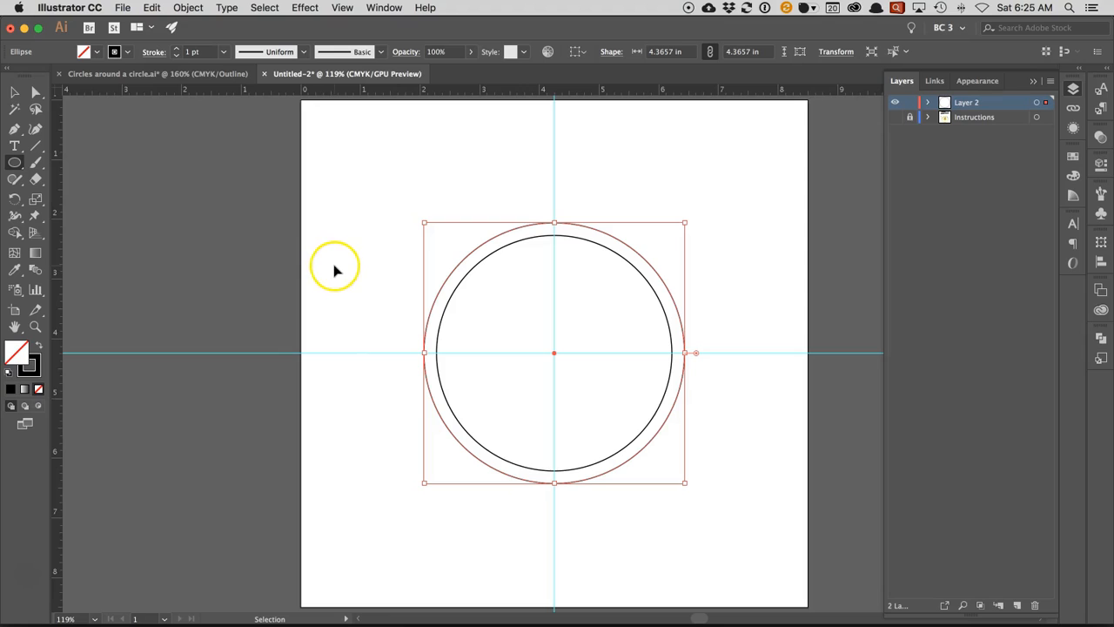
- Paste another copy of the circle in place and shrink it around the guide intersection to about 0.77 in
click(151, 7)
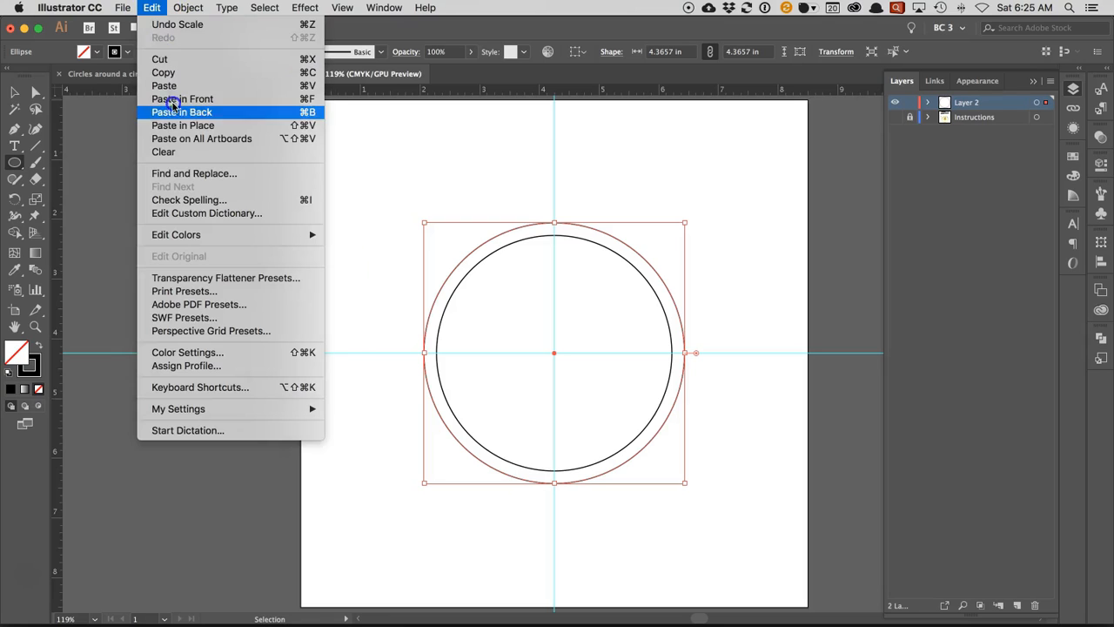
click(177, 127)
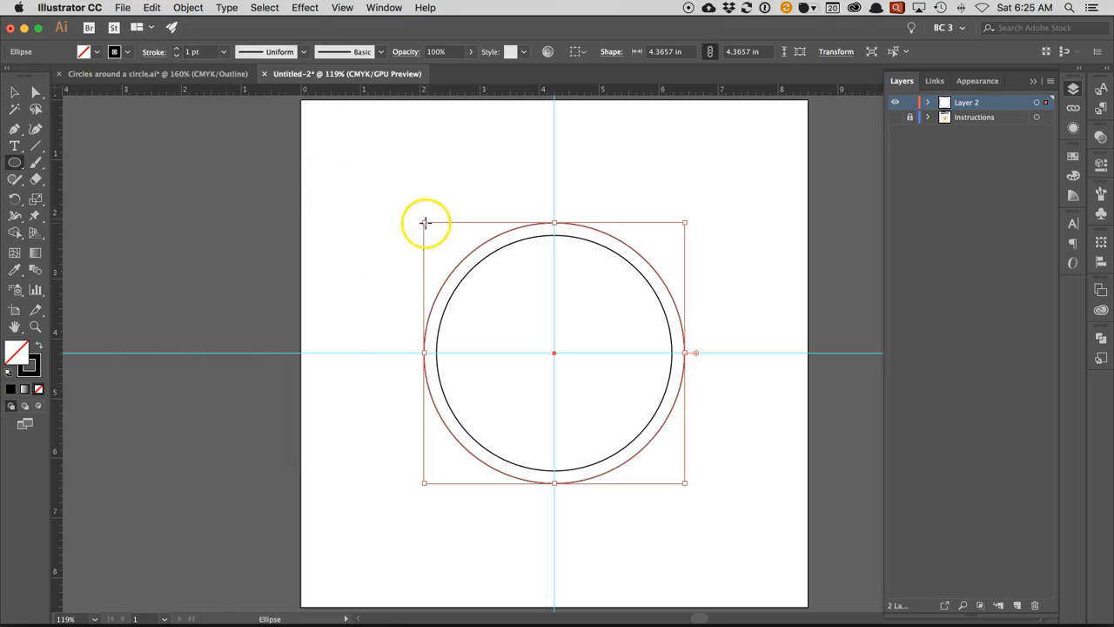
drag(424, 223, 513, 329)
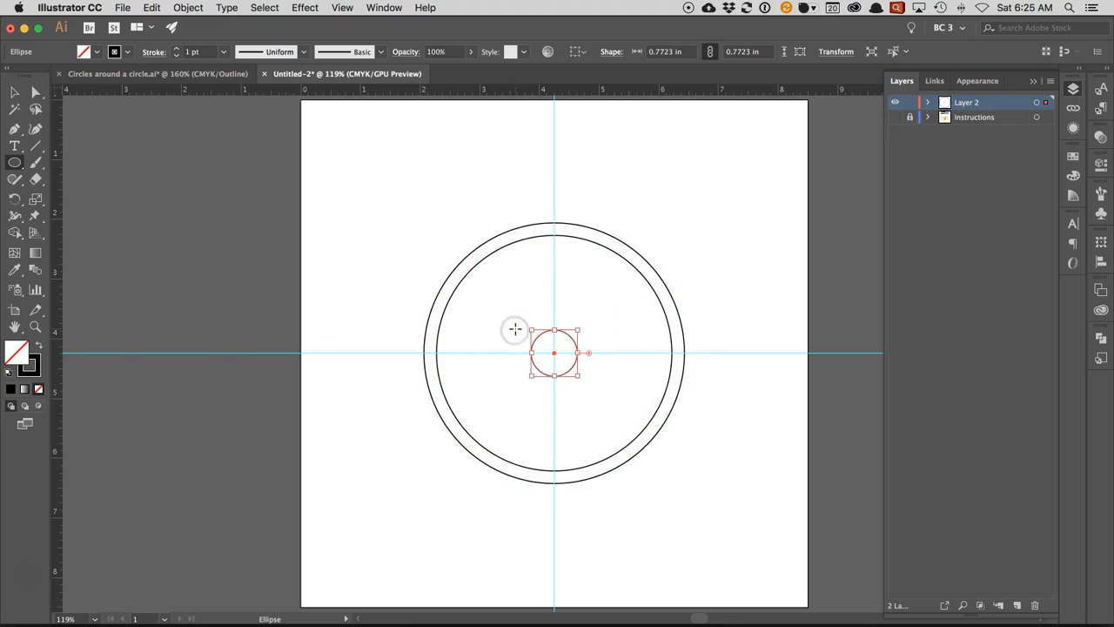
- Give the small centre circle a black fill and no stroke, and deselect it
click(36, 326)
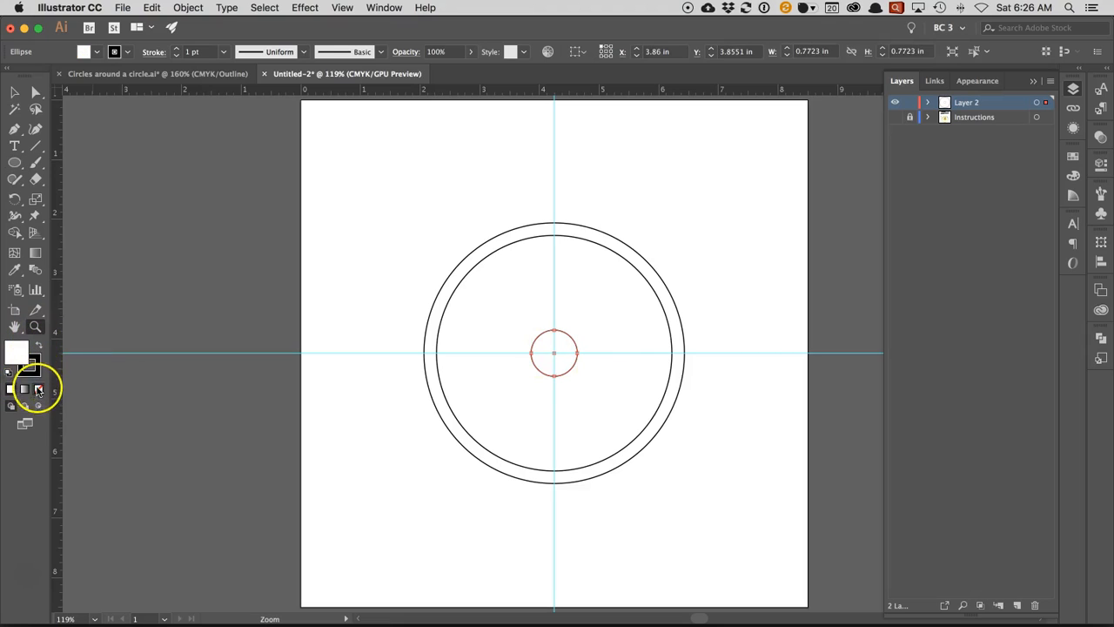
click(38, 347)
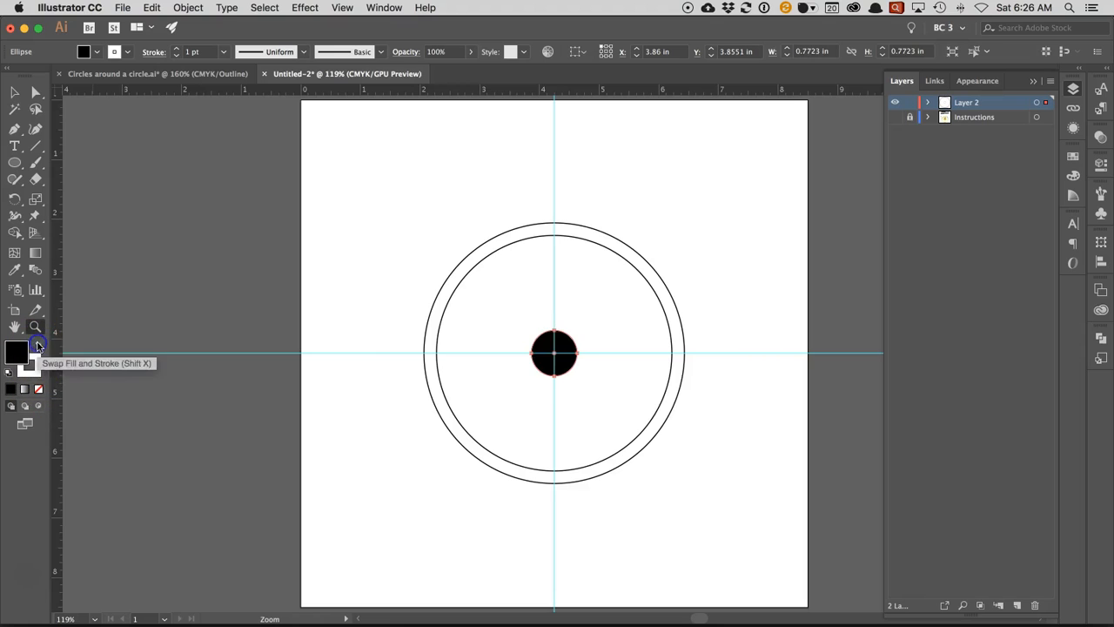
click(35, 370)
click(37, 389)
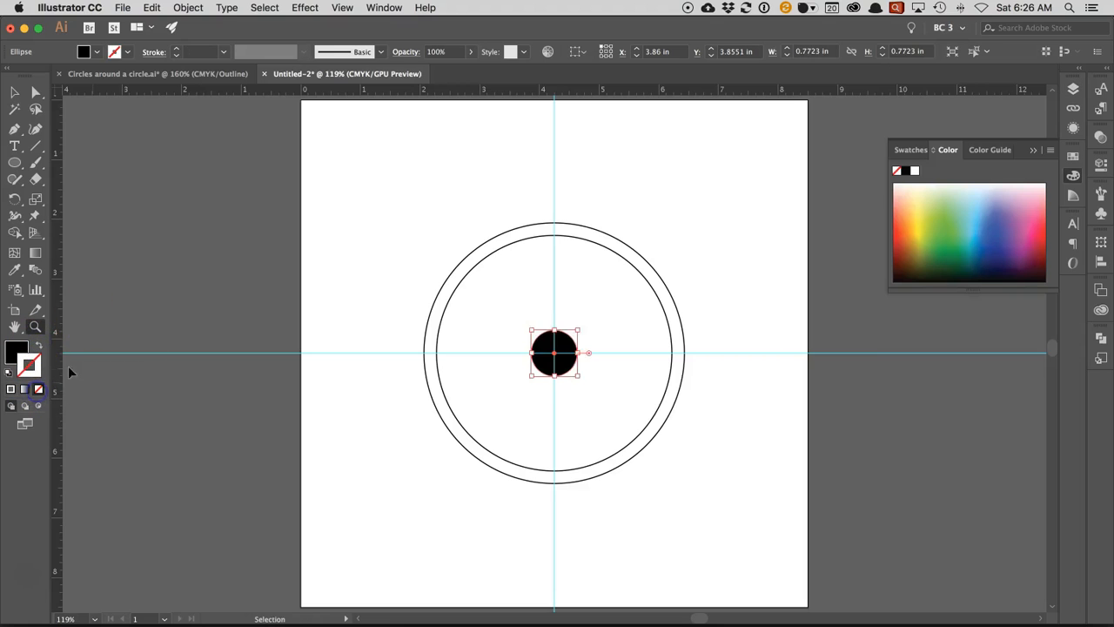
click(16, 91)
click(176, 163)
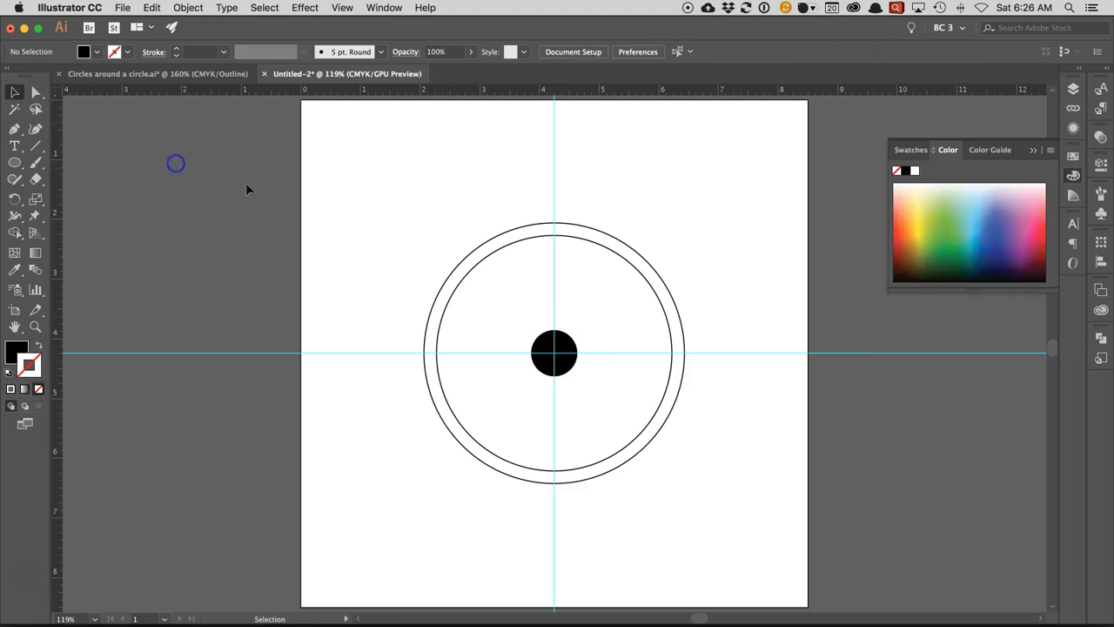
click(1036, 152)
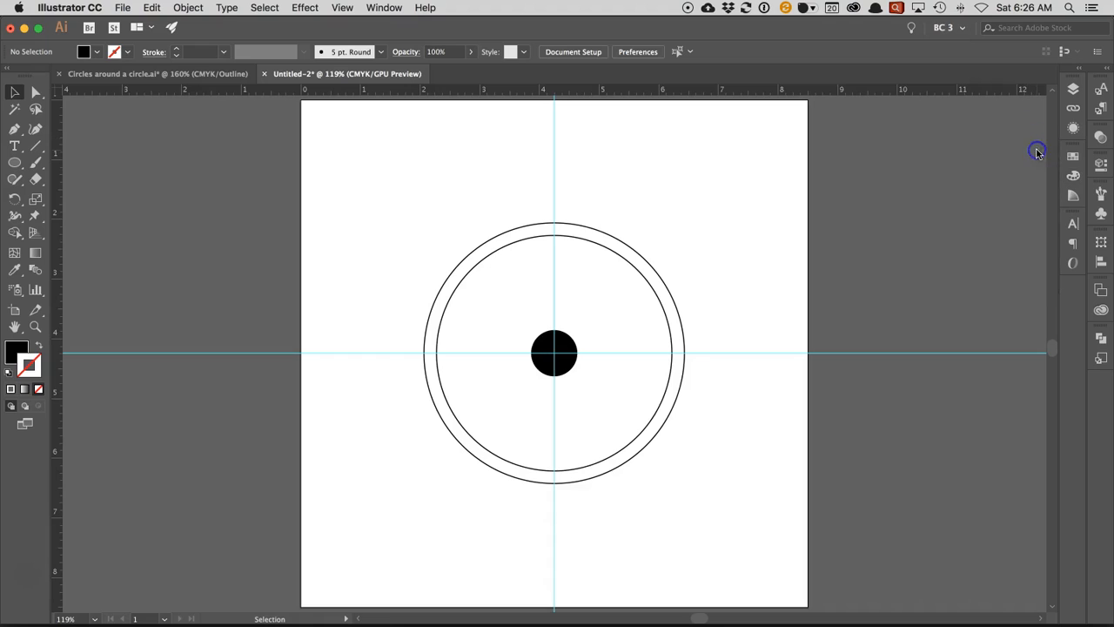
- Hide the guides and turn the small black circle into a dynamic symbol named Small Circle with export type Graphic
click(542, 341)
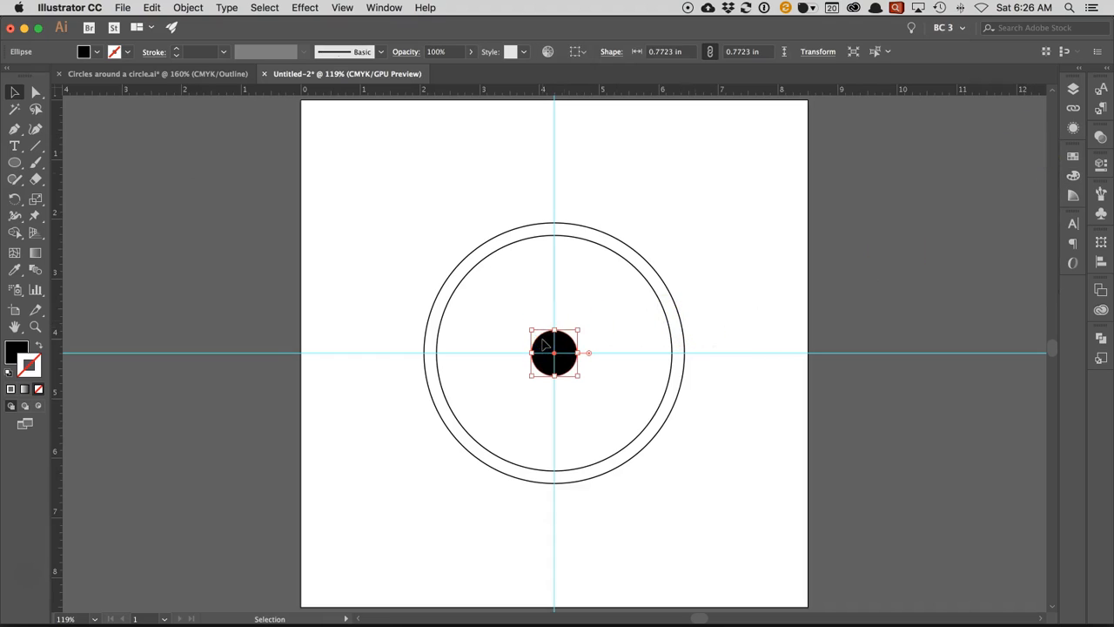
key(super+semicolon)
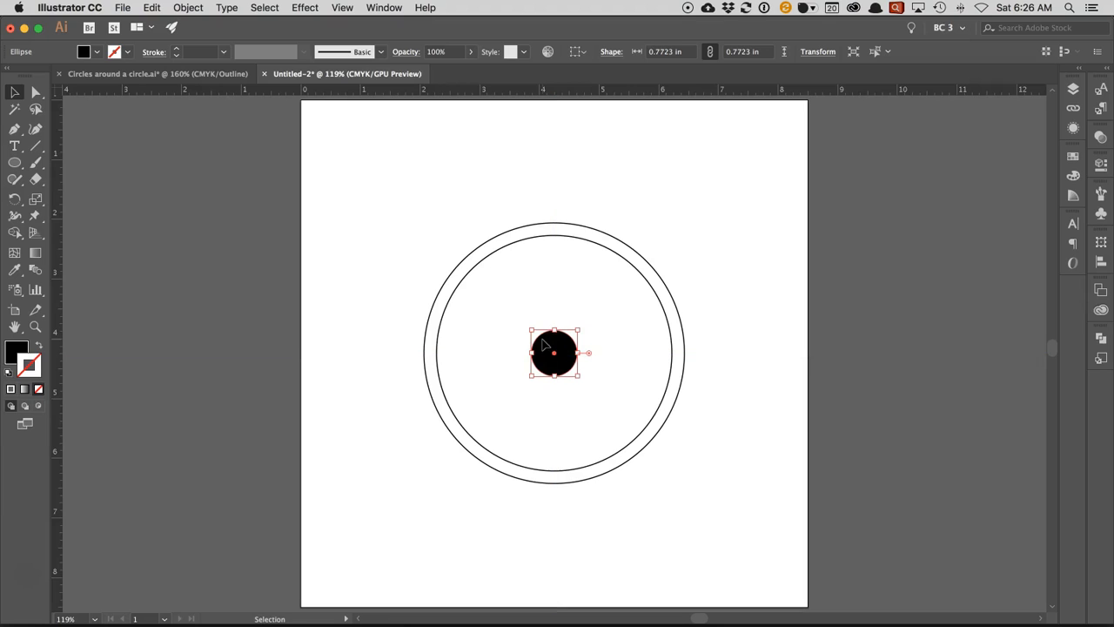
click(1101, 215)
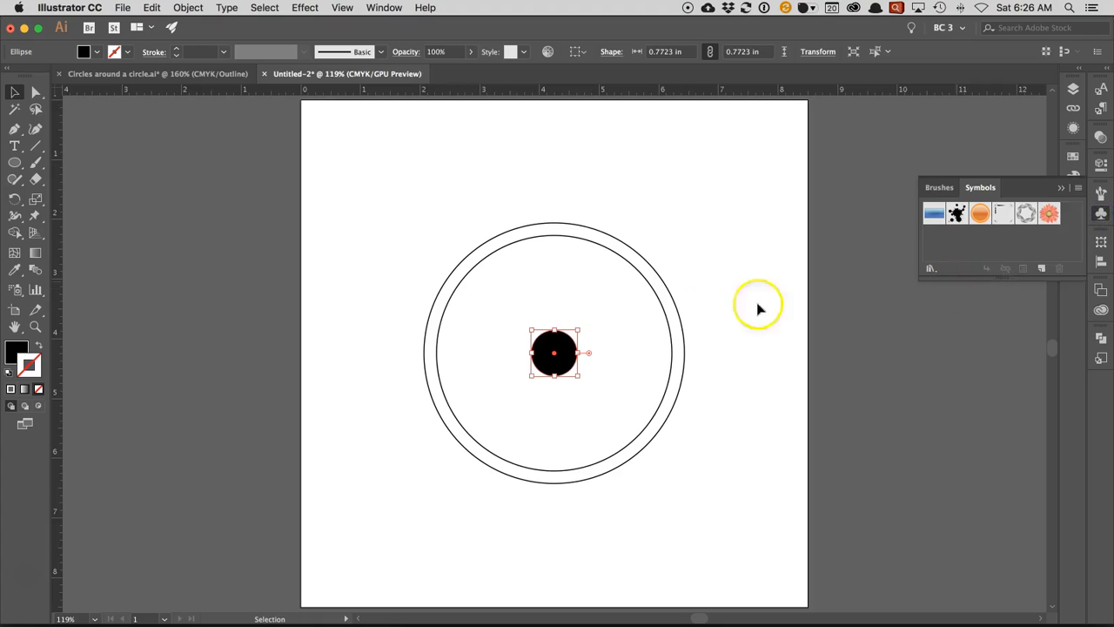
click(1042, 267)
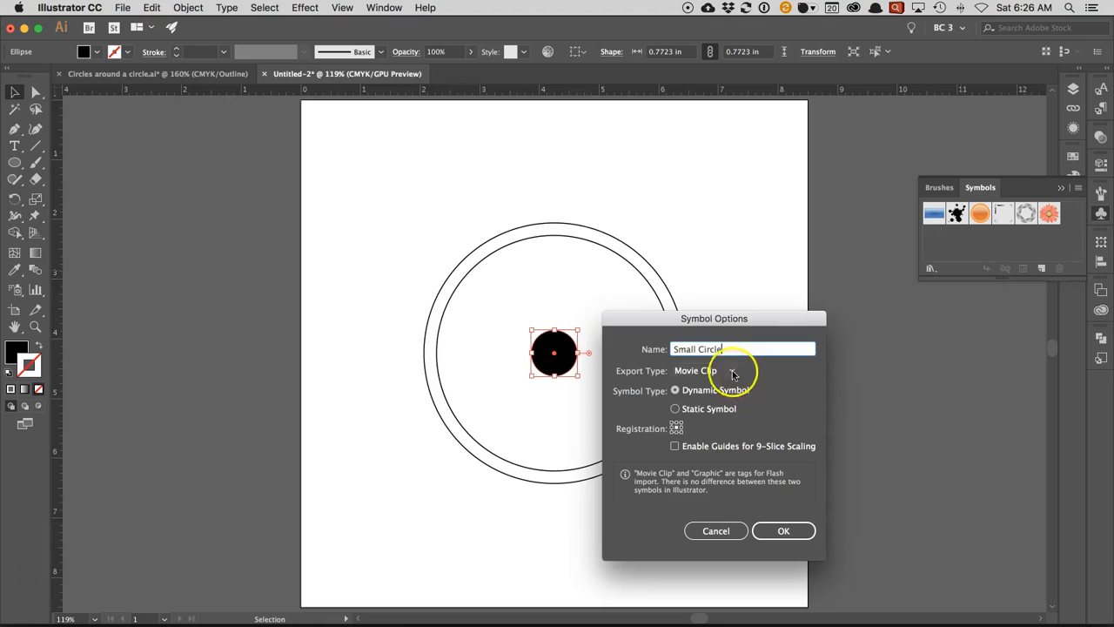
click(732, 371)
click(725, 401)
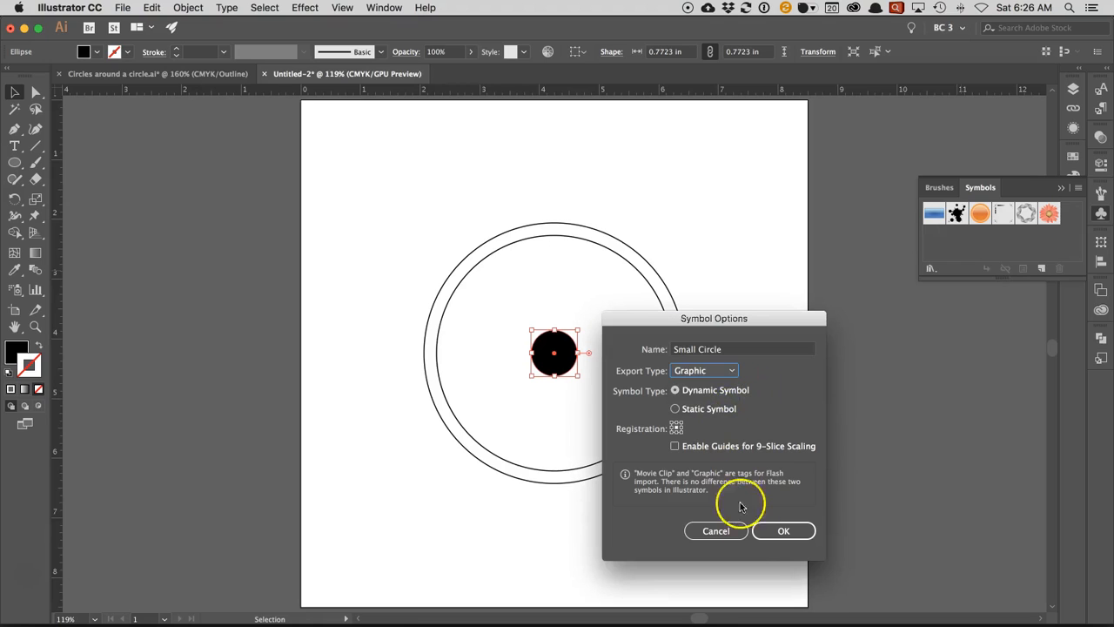
click(783, 530)
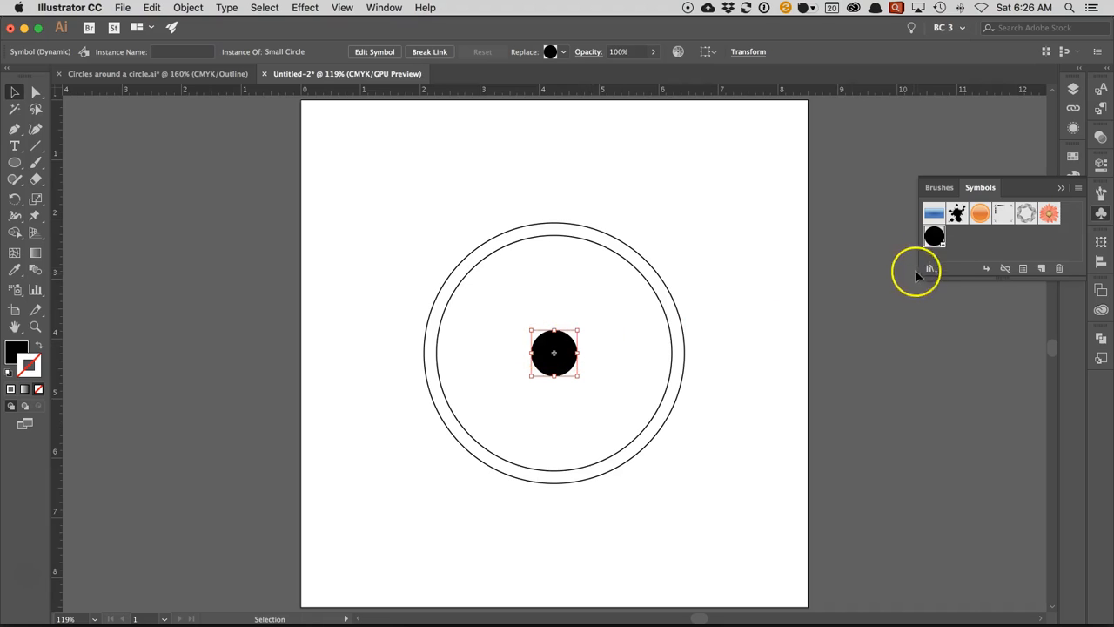
- Open the Small Circle symbol for editing and bring up the colour spectrum for its fill
double_click(937, 236)
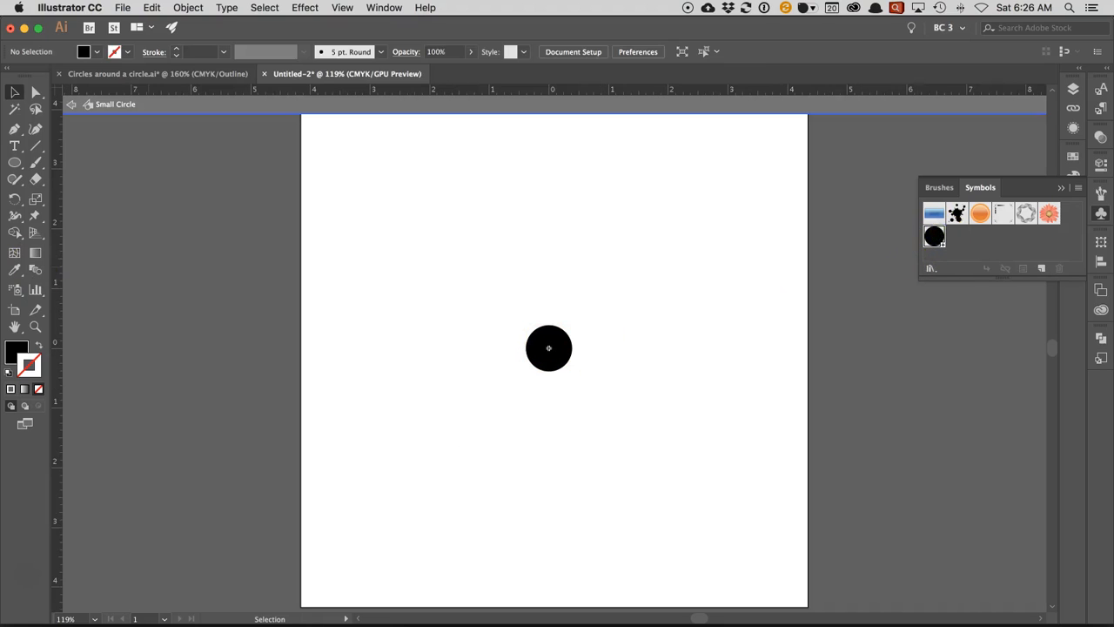
click(12, 352)
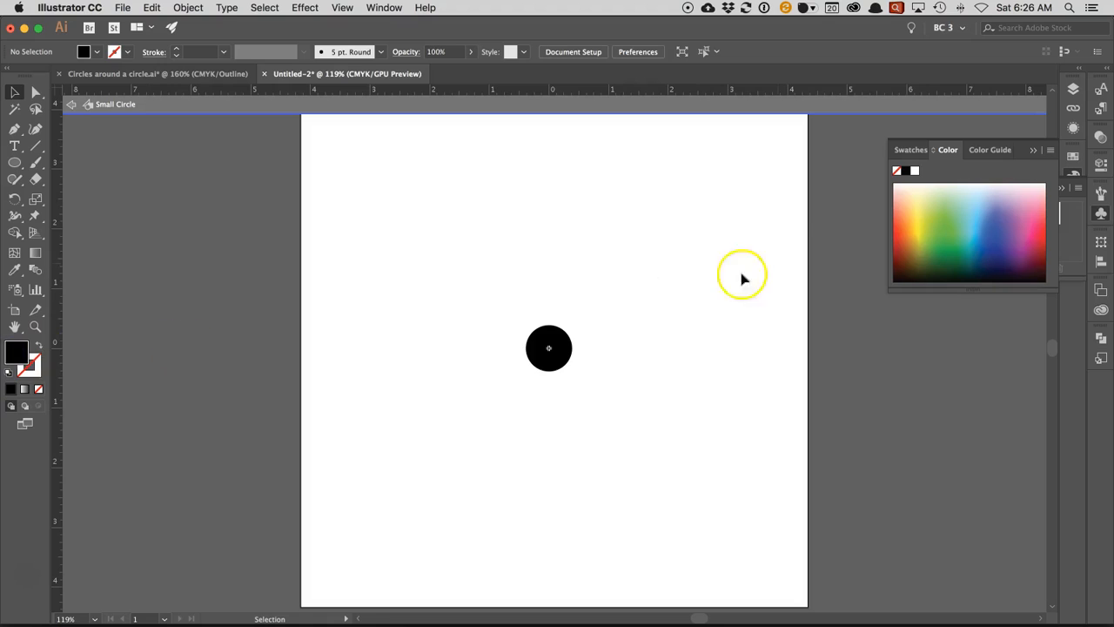
click(1041, 236)
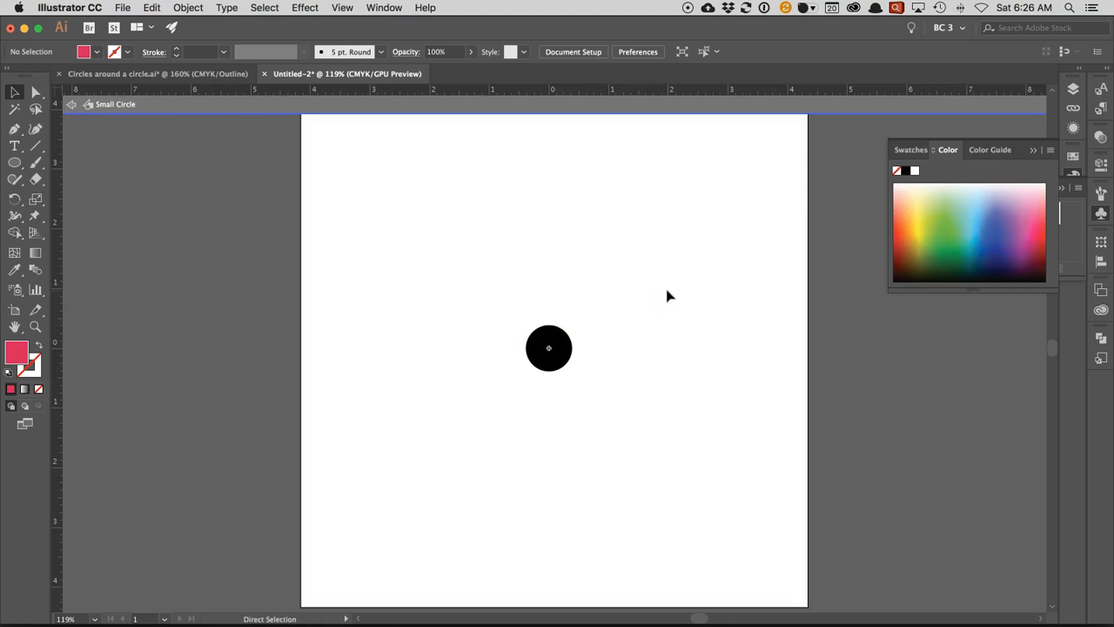
key(super+y)
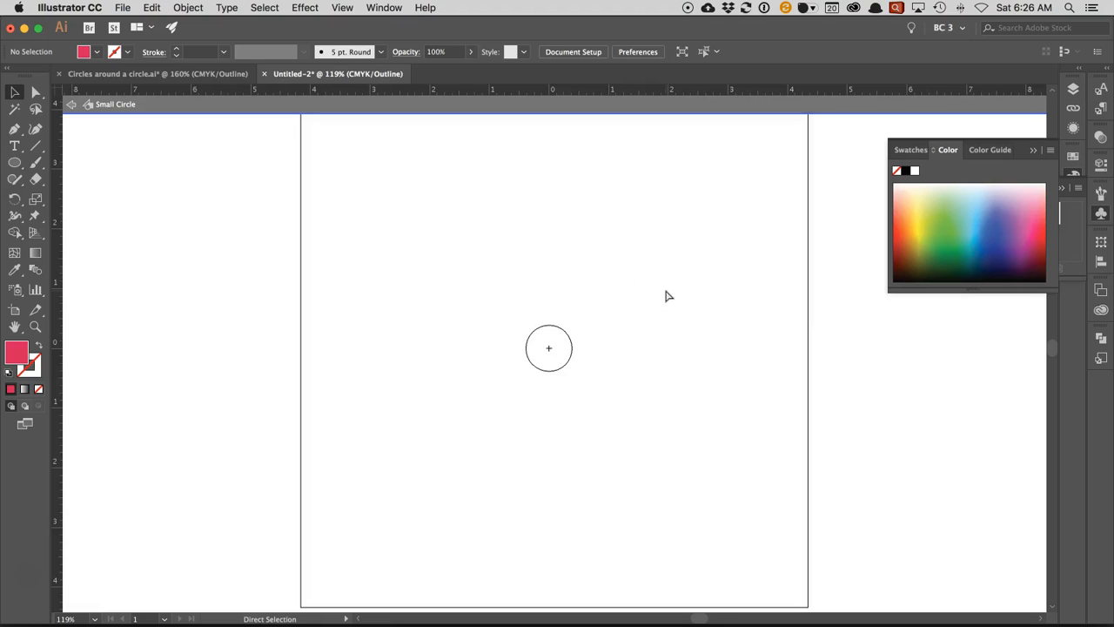
key(super+y)
click(992, 218)
click(1034, 243)
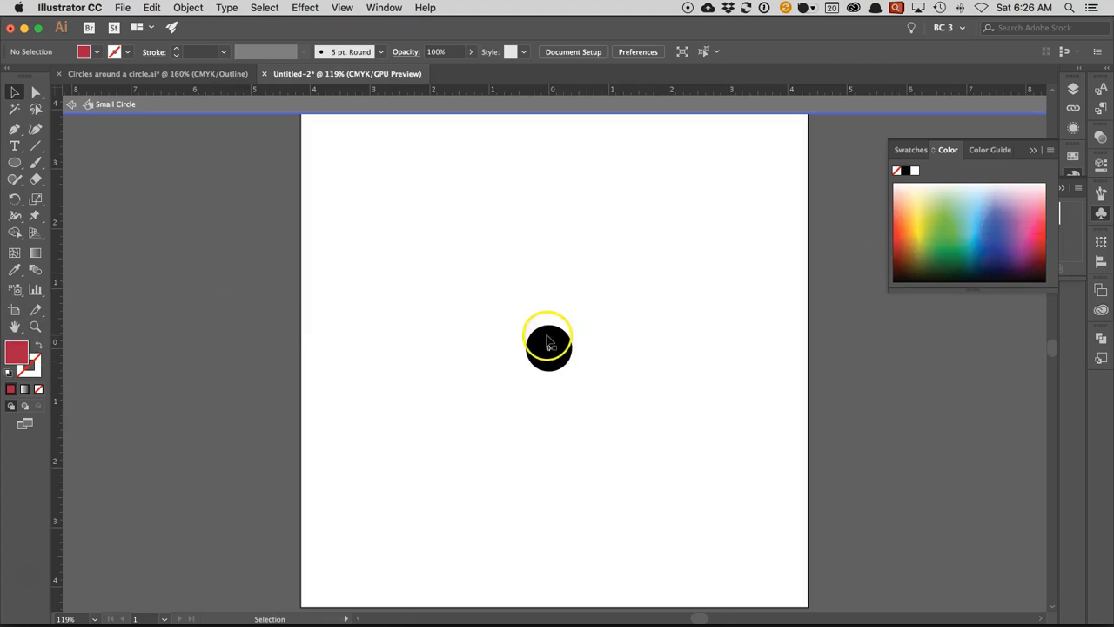
- Fill the circle inside the Small Circle symbol with a pinkish red and deselect it
click(549, 340)
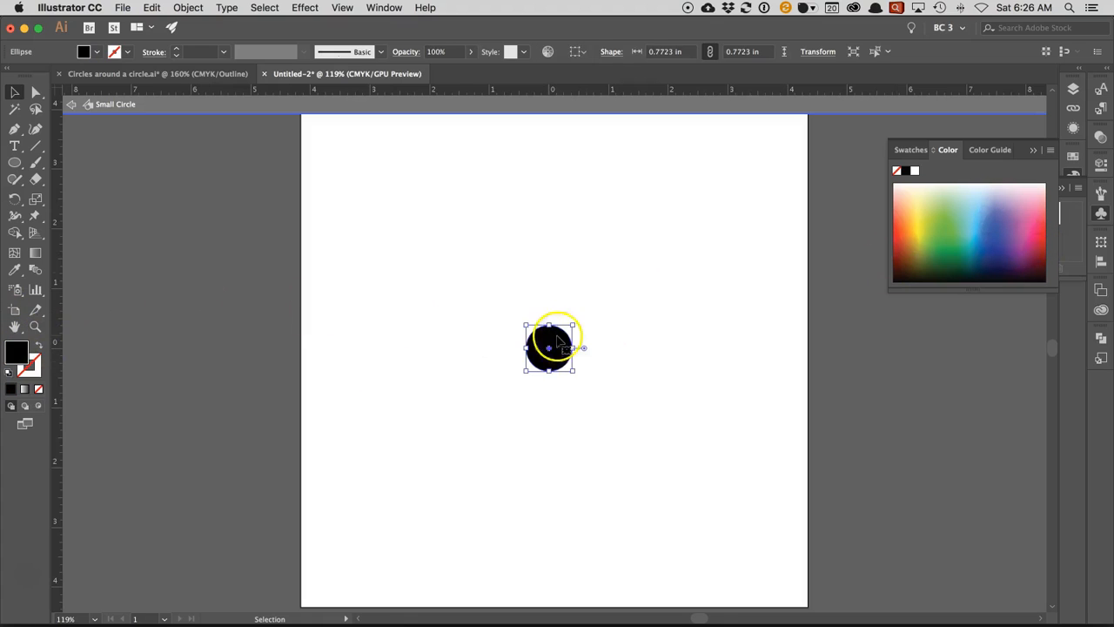
click(1036, 241)
click(820, 209)
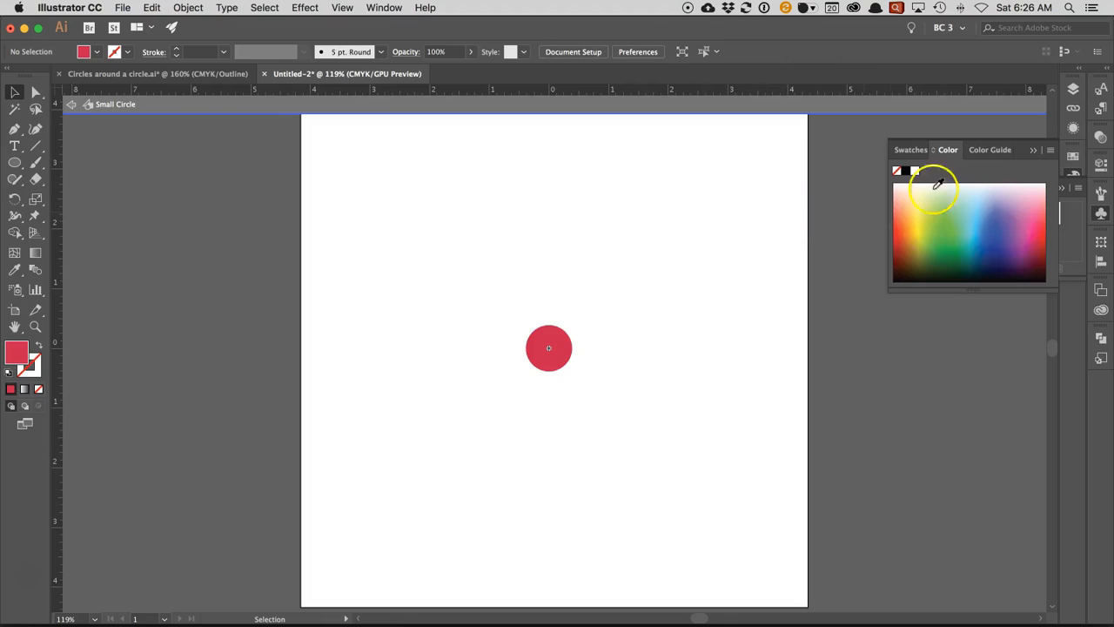
click(1032, 151)
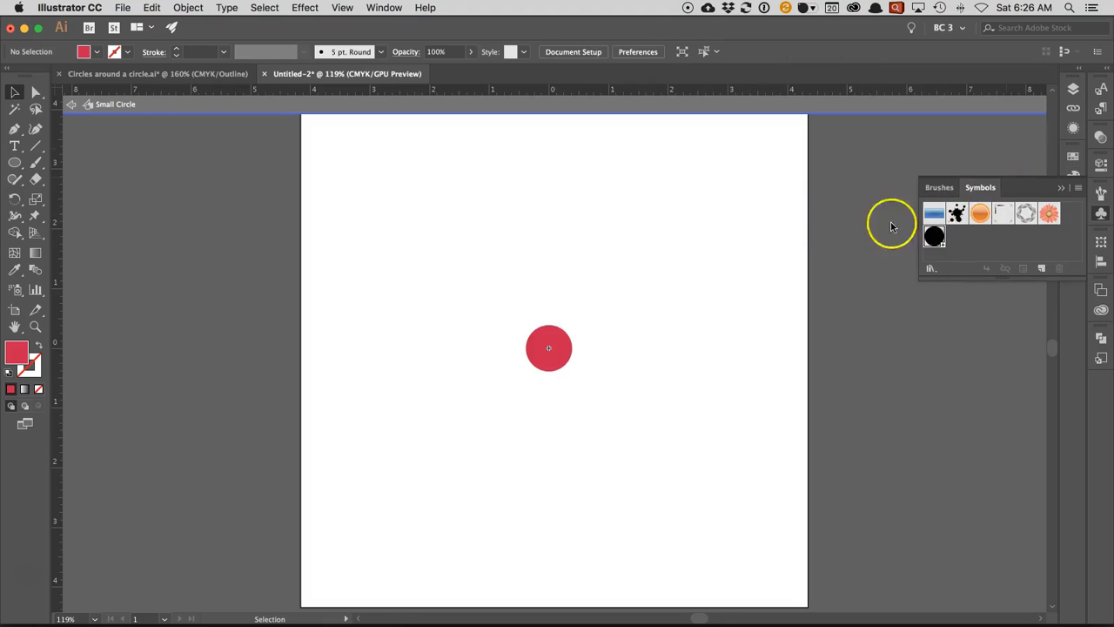
- Exit symbol editing, move the red circle instance to the artboard's upper-left area, and display the artwork in outline view
click(72, 104)
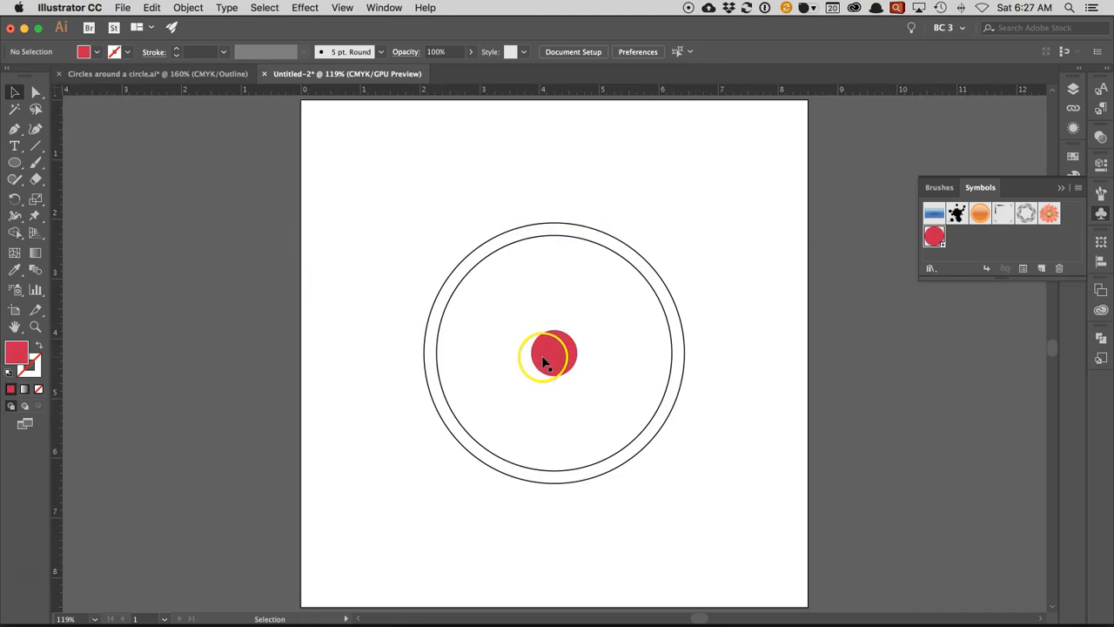
drag(540, 350, 355, 165)
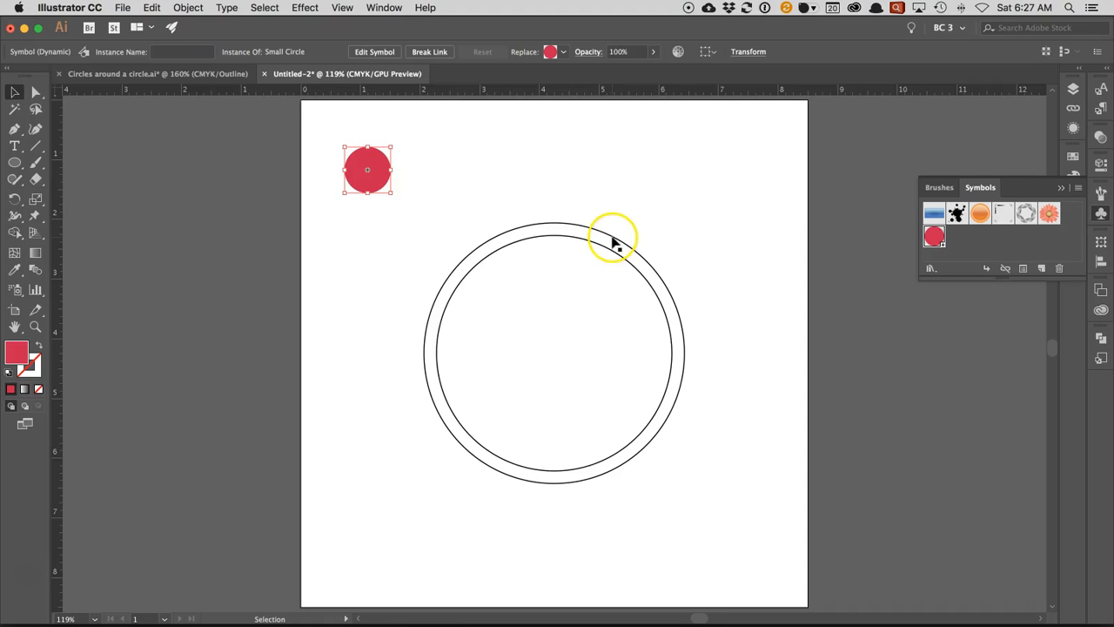
key(a)
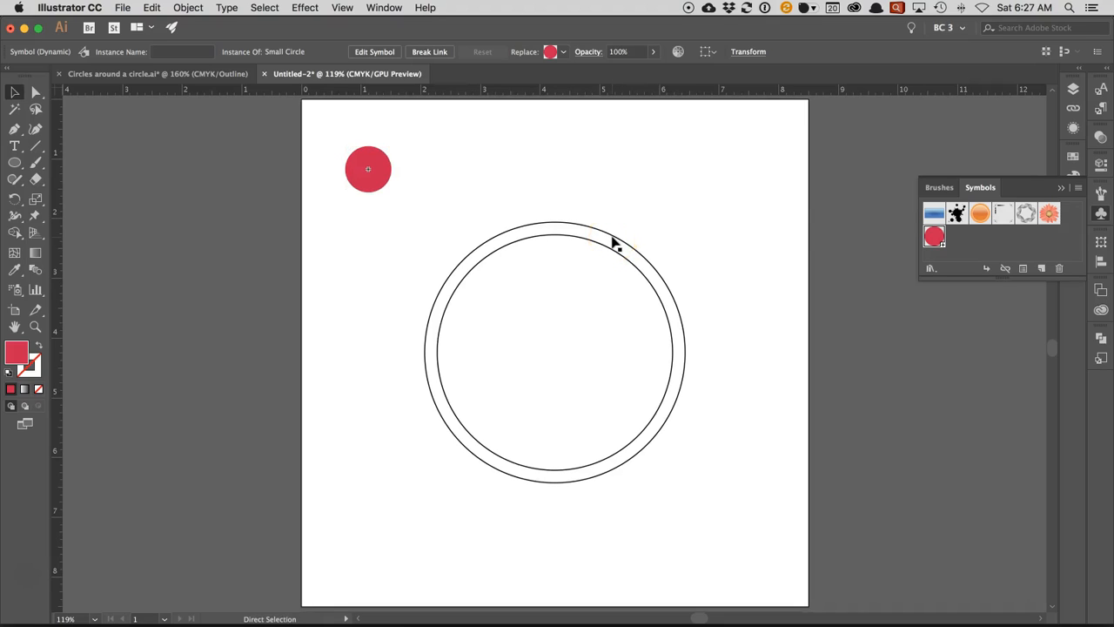
key(super+y)
key(v)
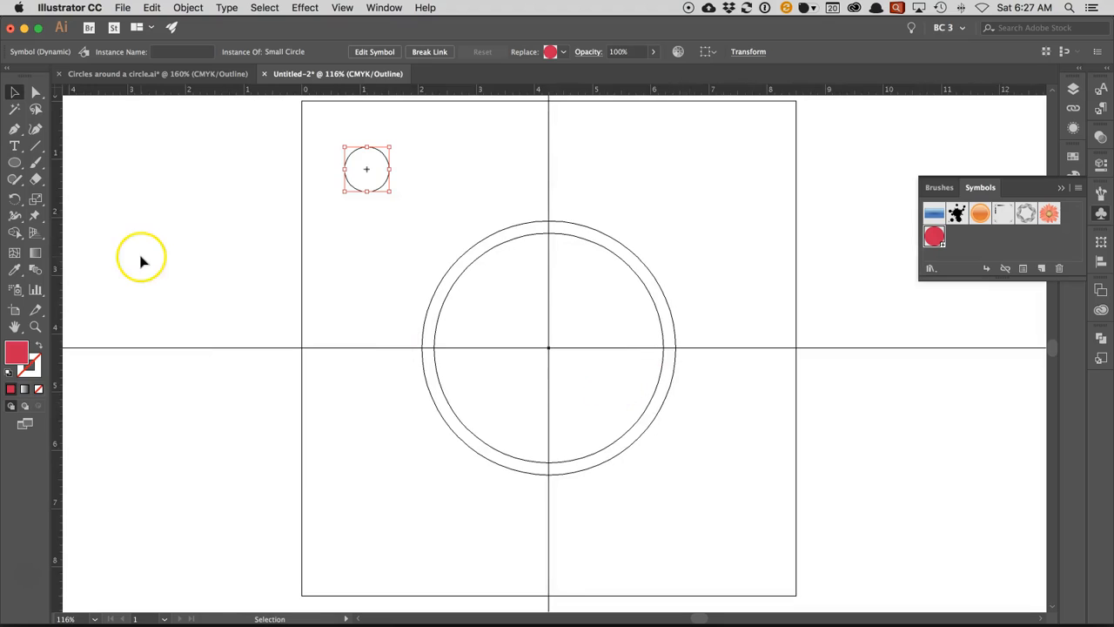
- Create a 19-point star centred on the guide intersection, with radii of 1.8464 in and 0.9232 in
click(20, 166)
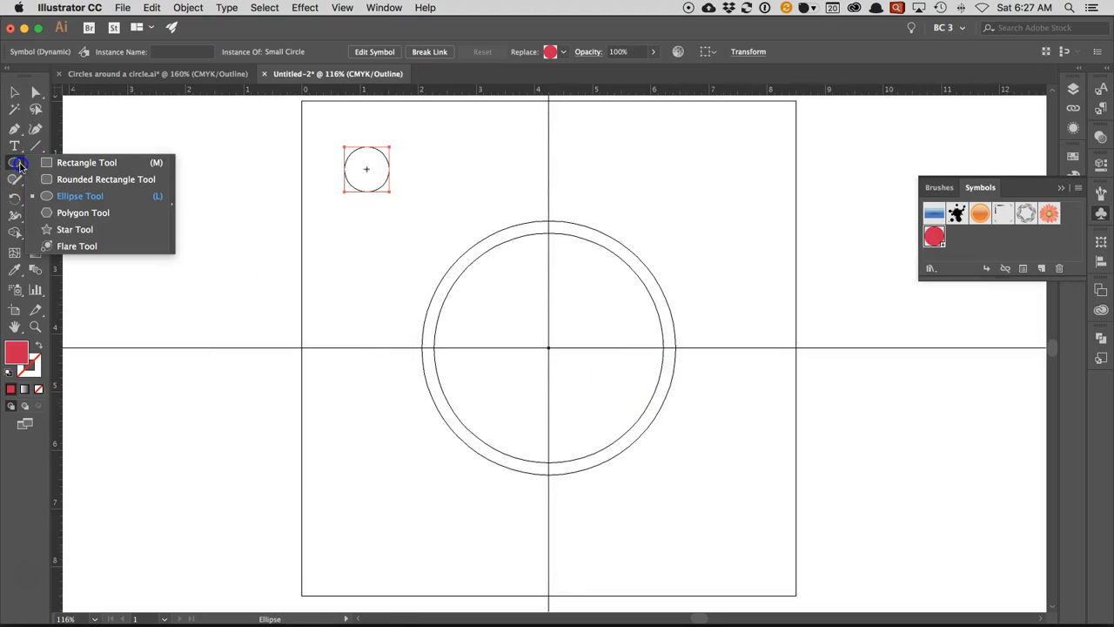
click(55, 229)
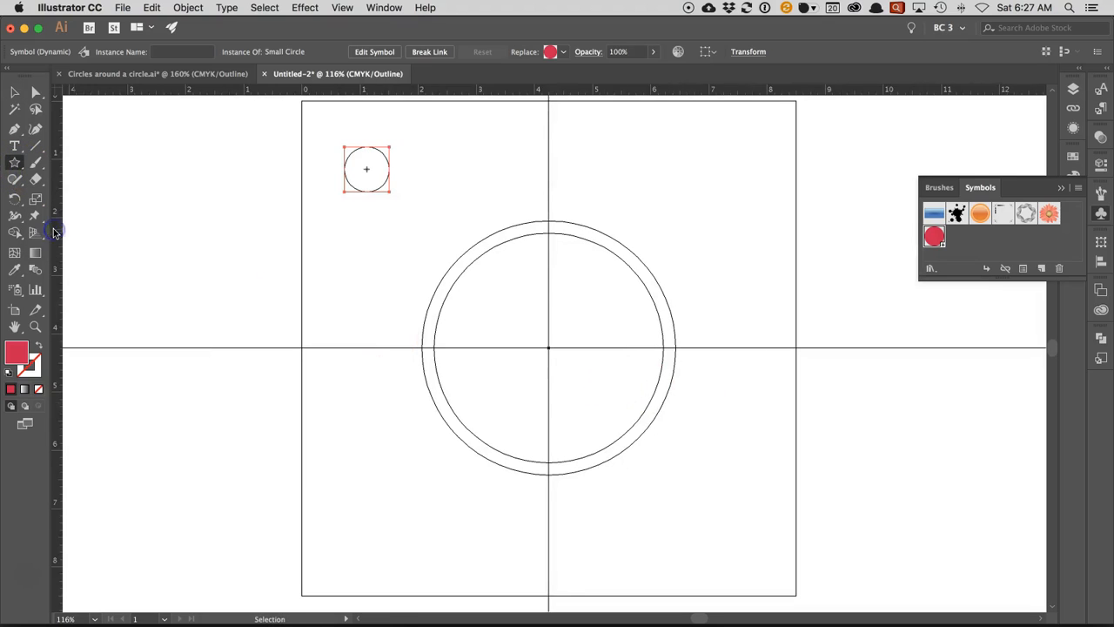
click(253, 224)
click(14, 164)
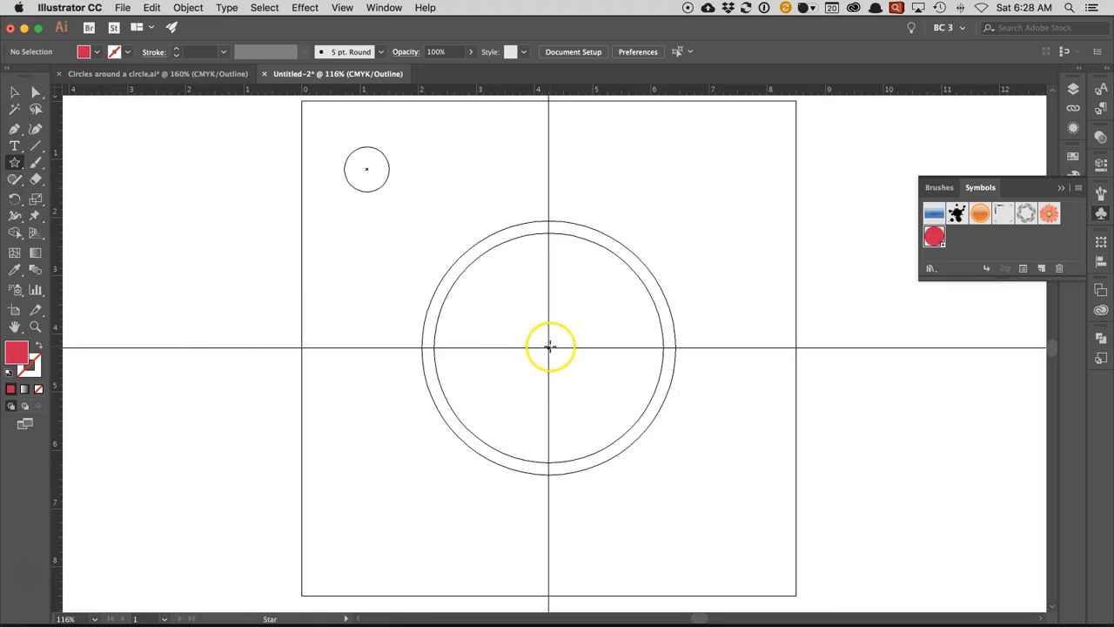
drag(543, 341, 568, 367)
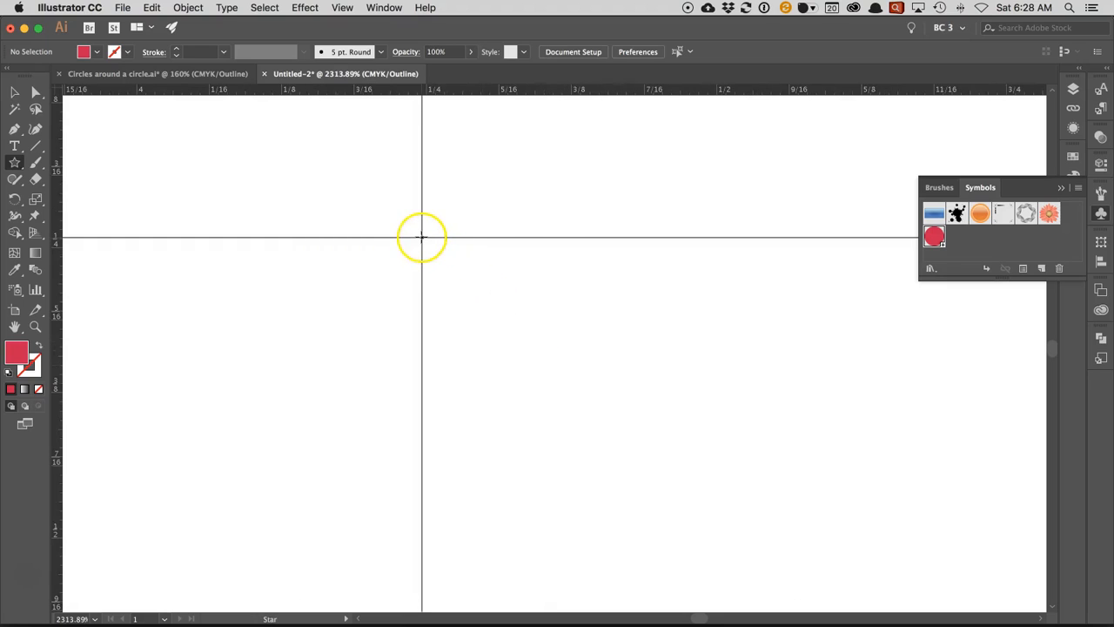
click(422, 236)
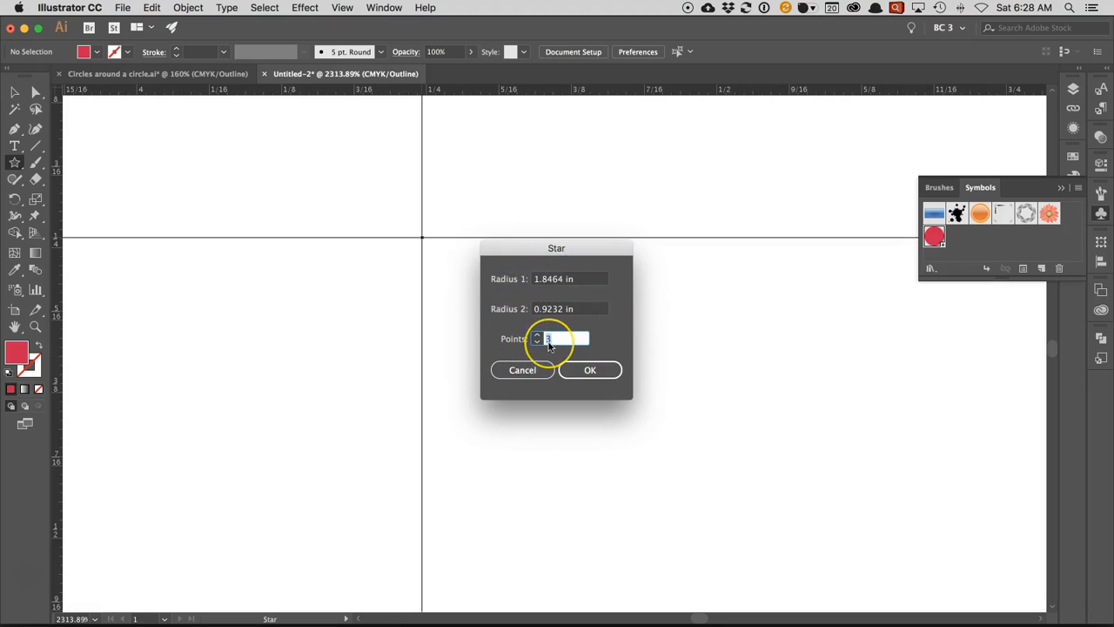
click(566, 372)
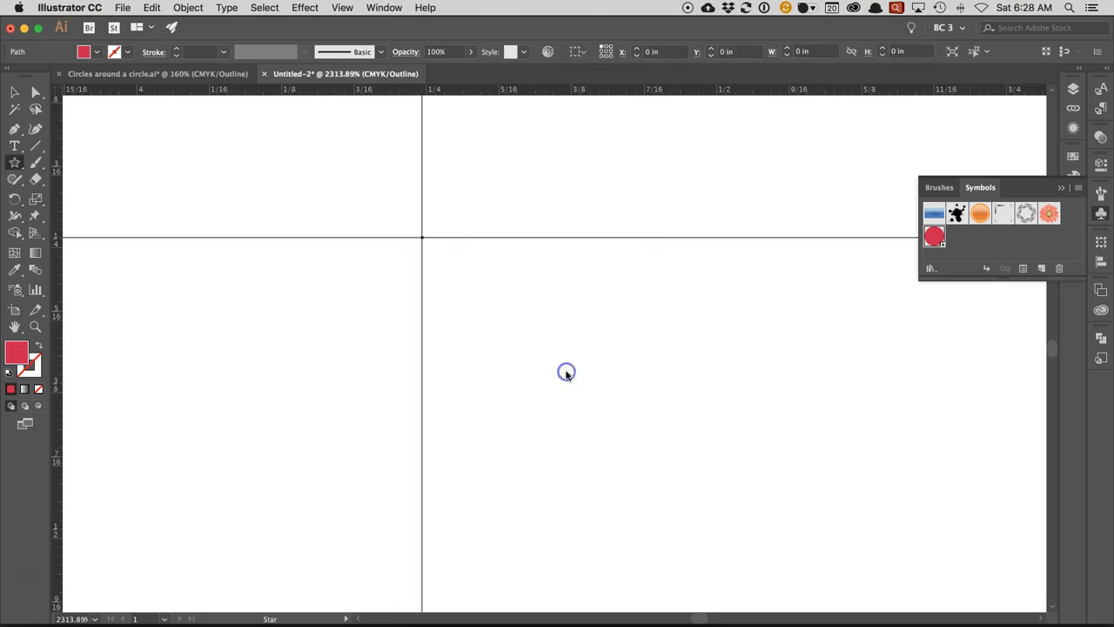
key(super+0)
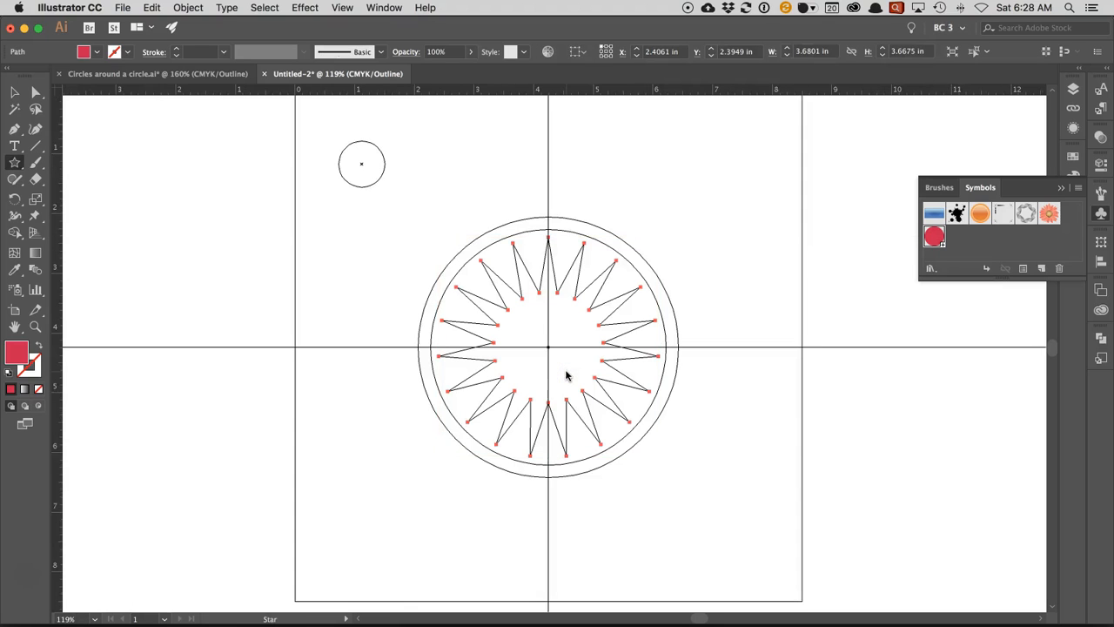
- Show and unlock the Instructions layer in preview view, and move the reference graphic off toward the artboard's left side
click(14, 93)
click(1073, 89)
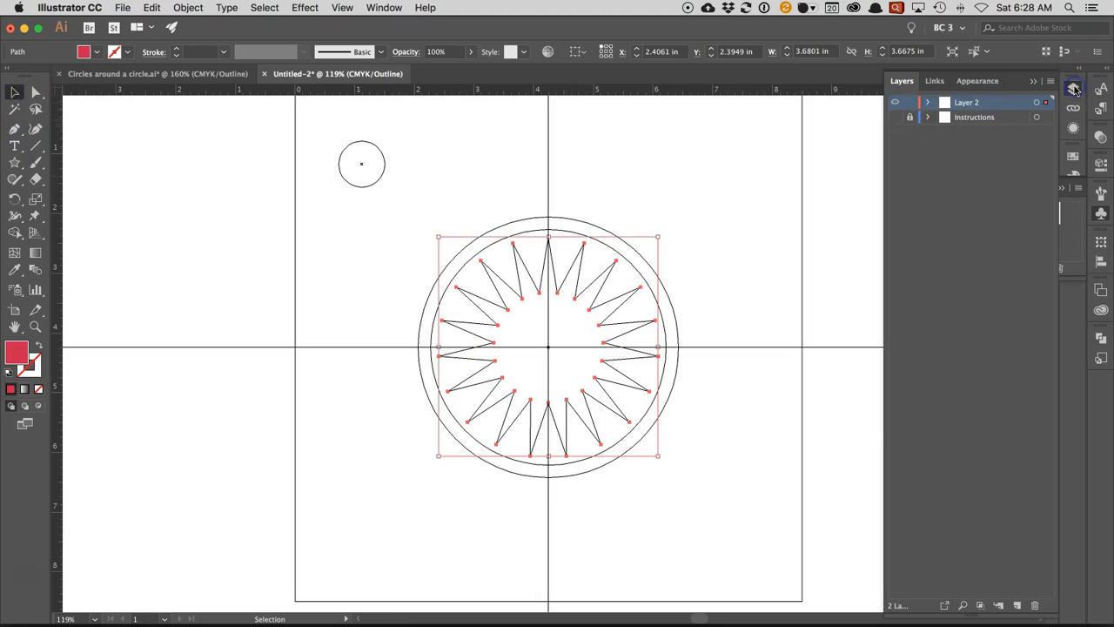
click(894, 118)
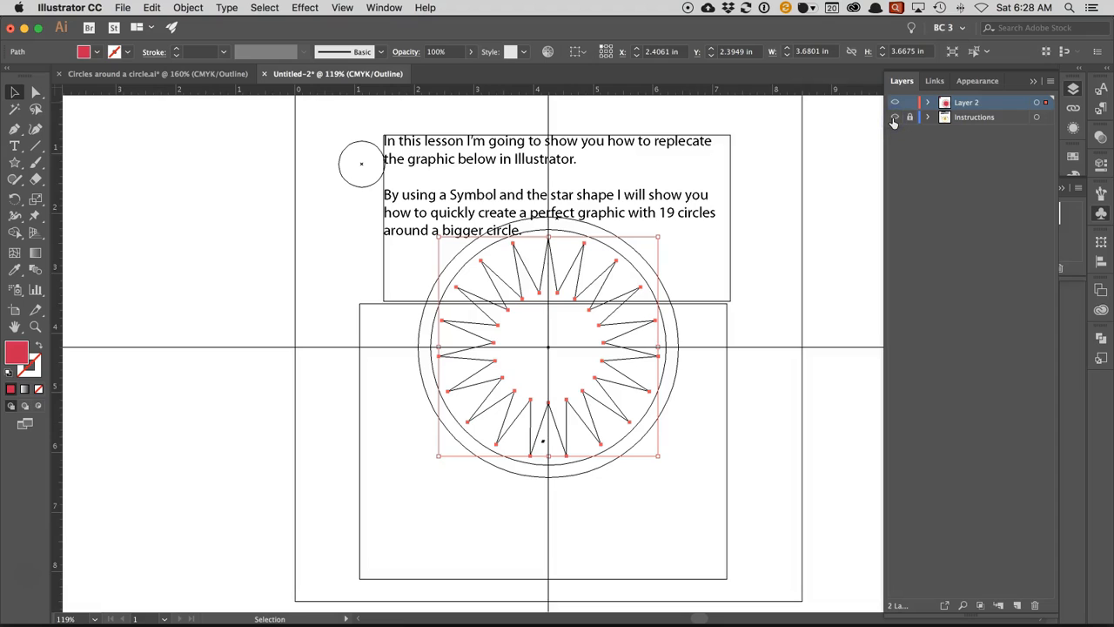
key(super+y)
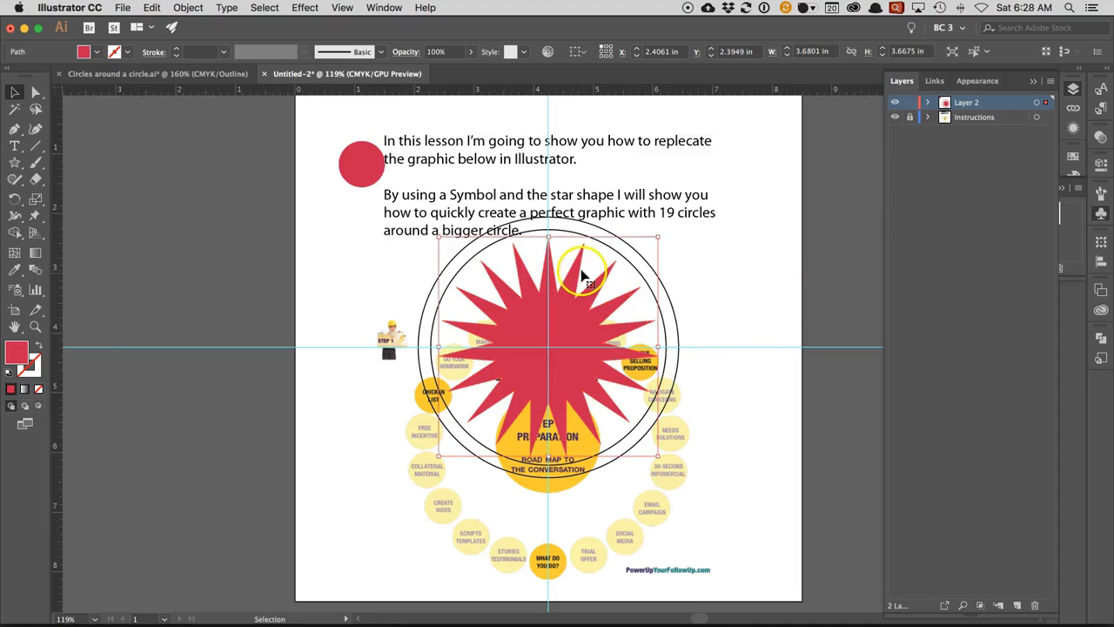
click(663, 492)
click(910, 118)
drag(580, 484, 323, 402)
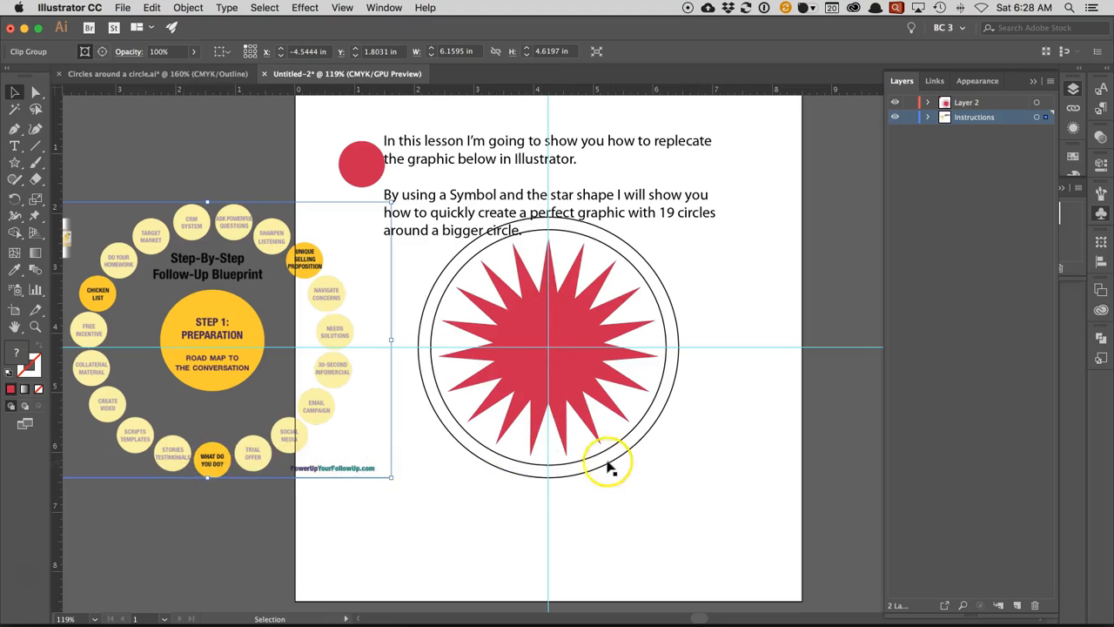
- Rotate the star so that one of its points faces straight down along the vertical guide
click(524, 380)
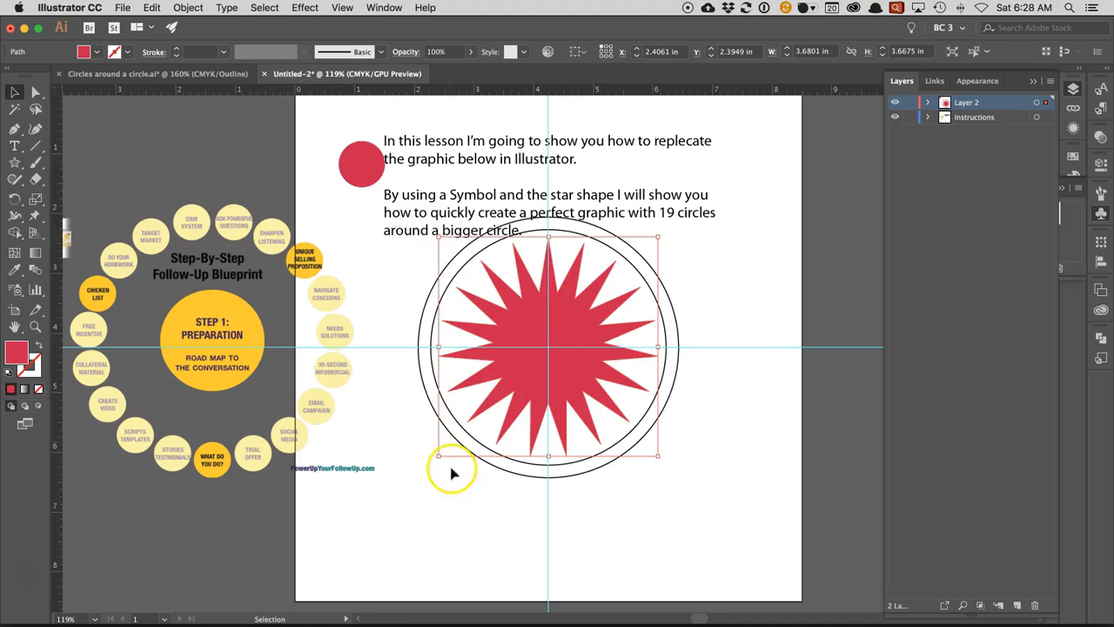
drag(432, 460, 407, 447)
click(528, 453)
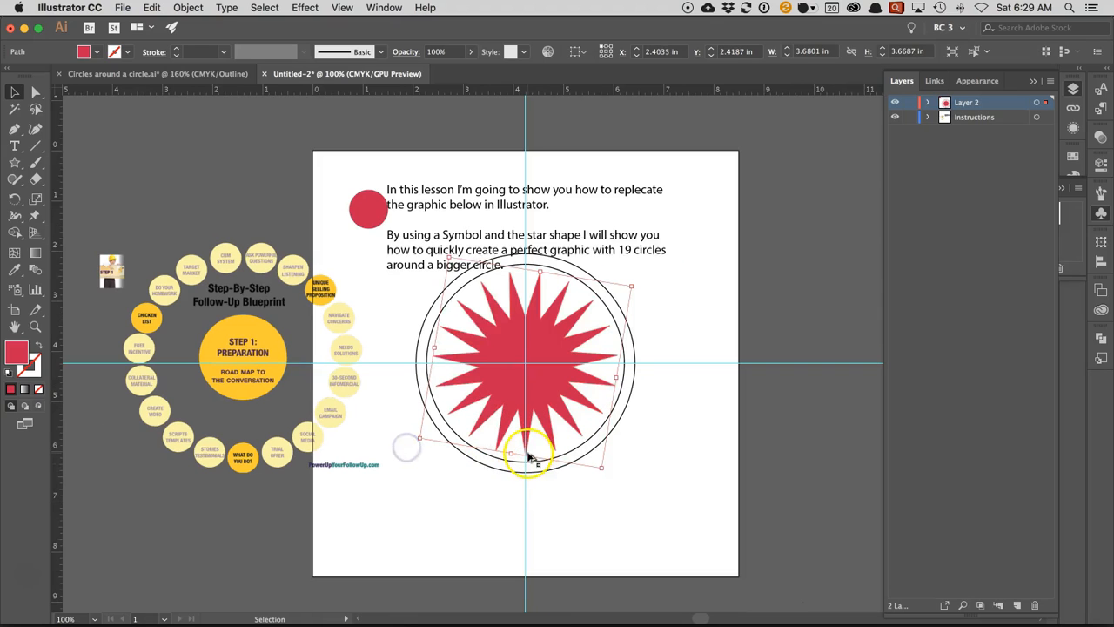
click(486, 498)
drag(506, 428, 838, 572)
click(574, 367)
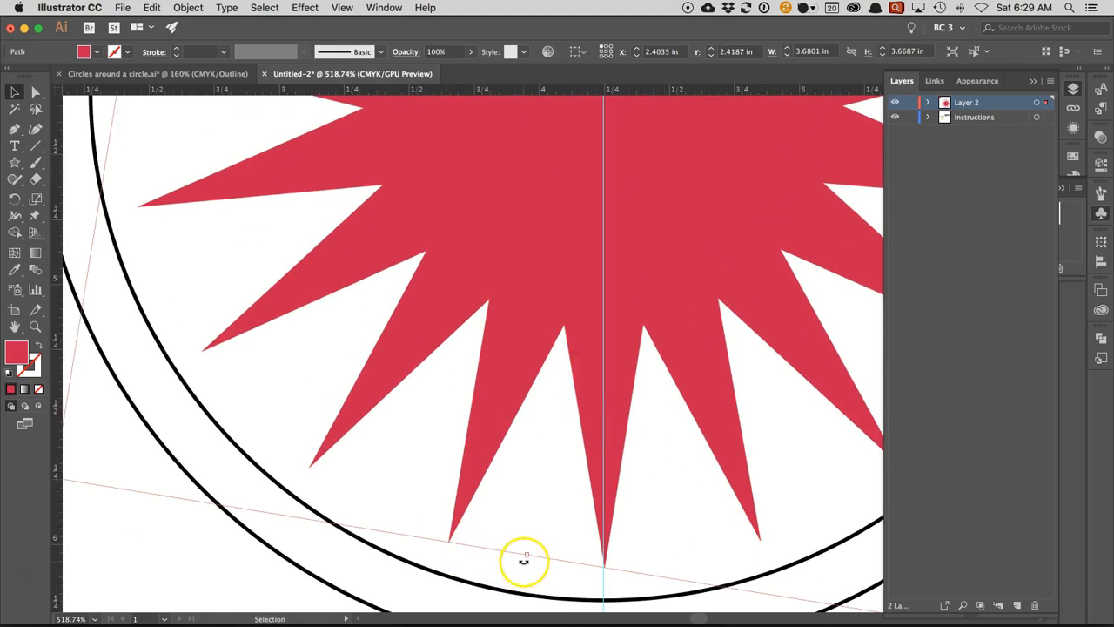
mouse_move(517, 562)
mouse_down()
mouse_move(549, 565)
mouse_move(505, 567)
mouse_move(520, 571)
mouse_up()
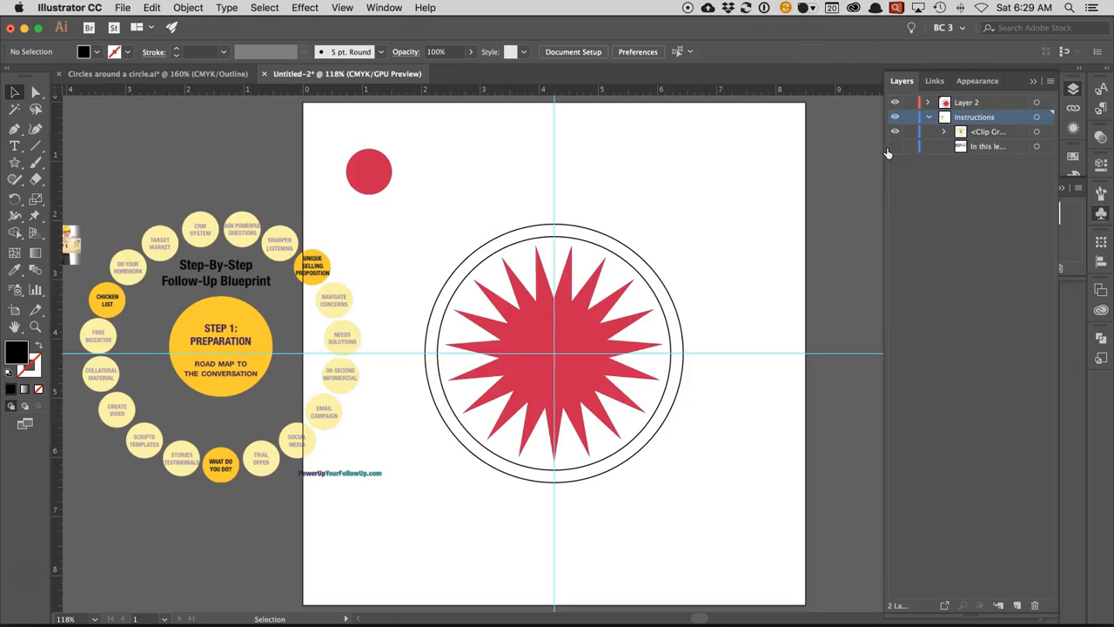
- Scale the star up from its centre to about 4.39 in wide so its points reach the outer circle, and deselect it
click(592, 279)
drag(456, 217, 455, 161)
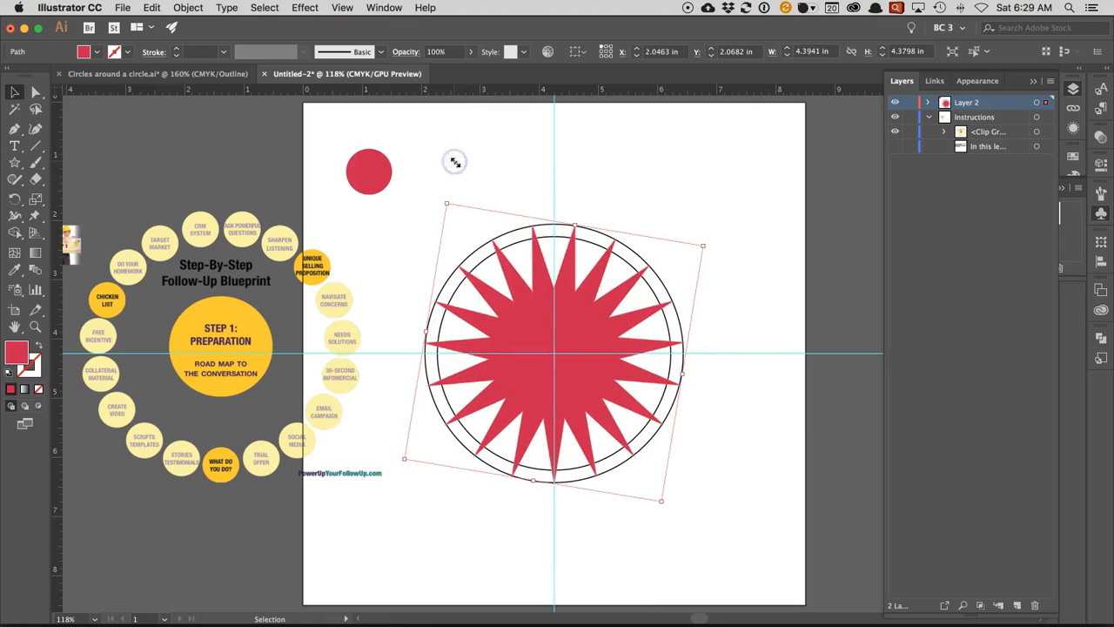
click(448, 168)
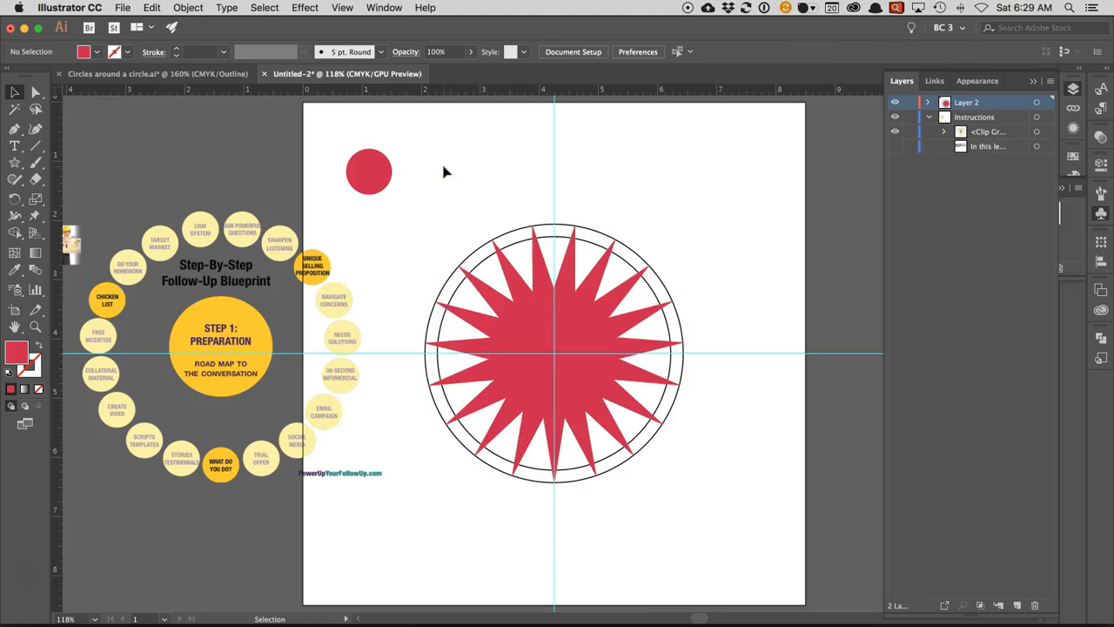
- Expand Layer 2 and hide the outer of the two large circles
click(928, 103)
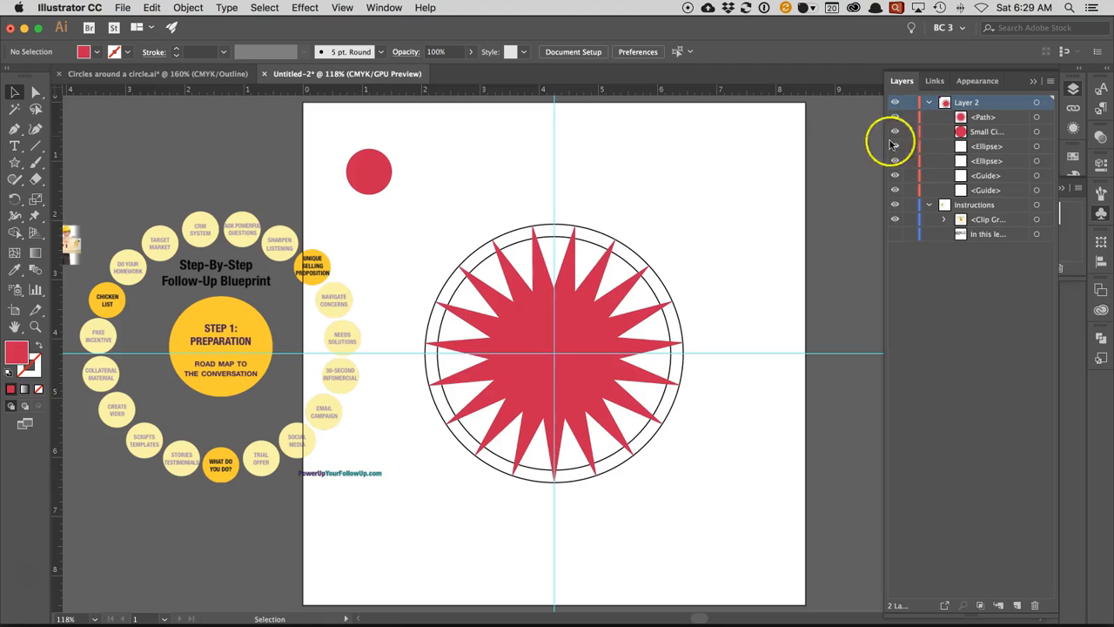
click(631, 248)
key(super+3)
- Change the fill of the circle inside the Small Circle symbol to blue 1F34CC and exit symbol editing
click(382, 171)
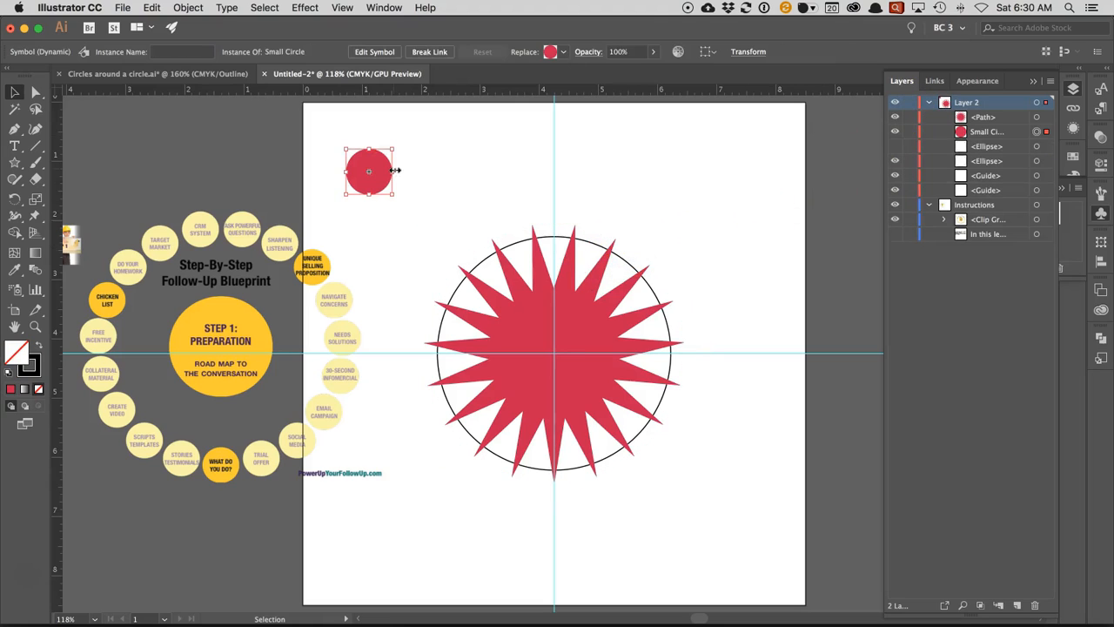
click(1100, 213)
double_click(931, 237)
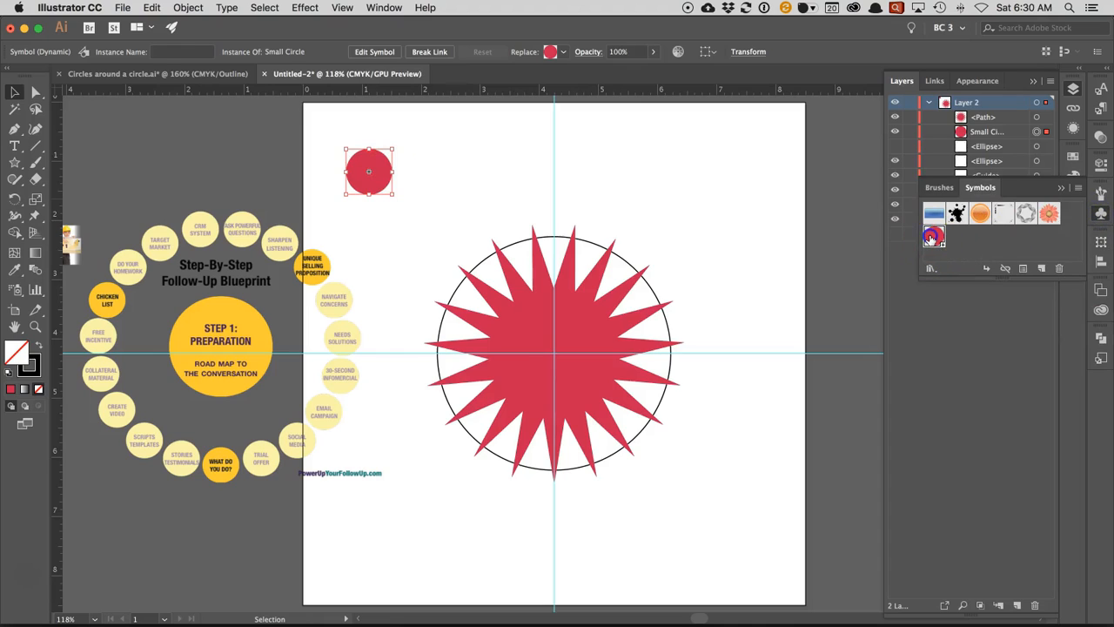
click(547, 329)
click(10, 361)
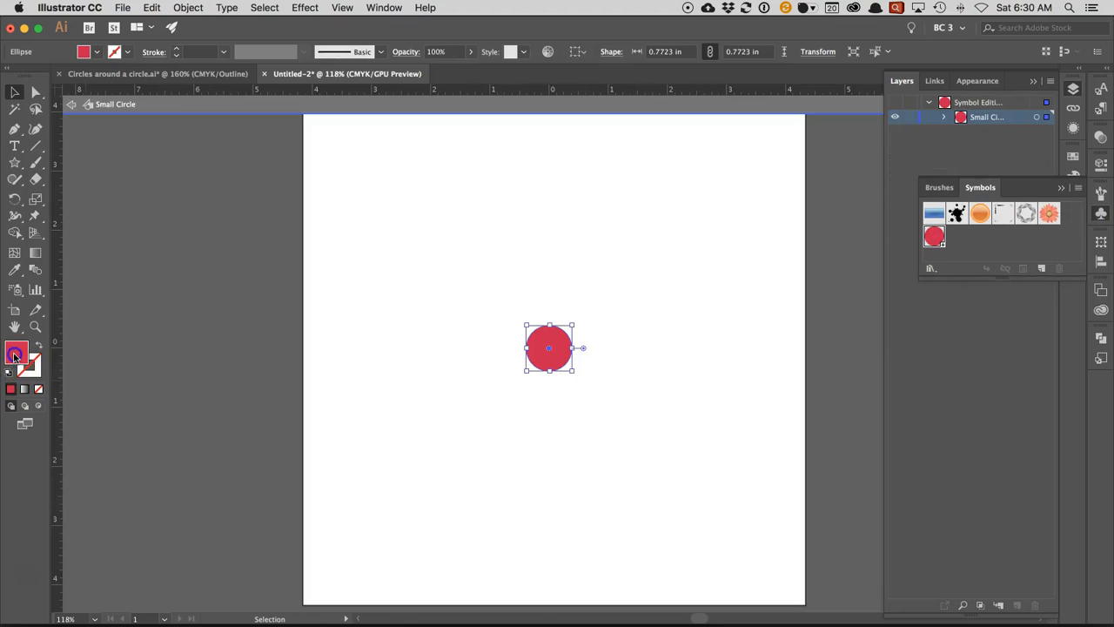
double_click(14, 355)
click(716, 269)
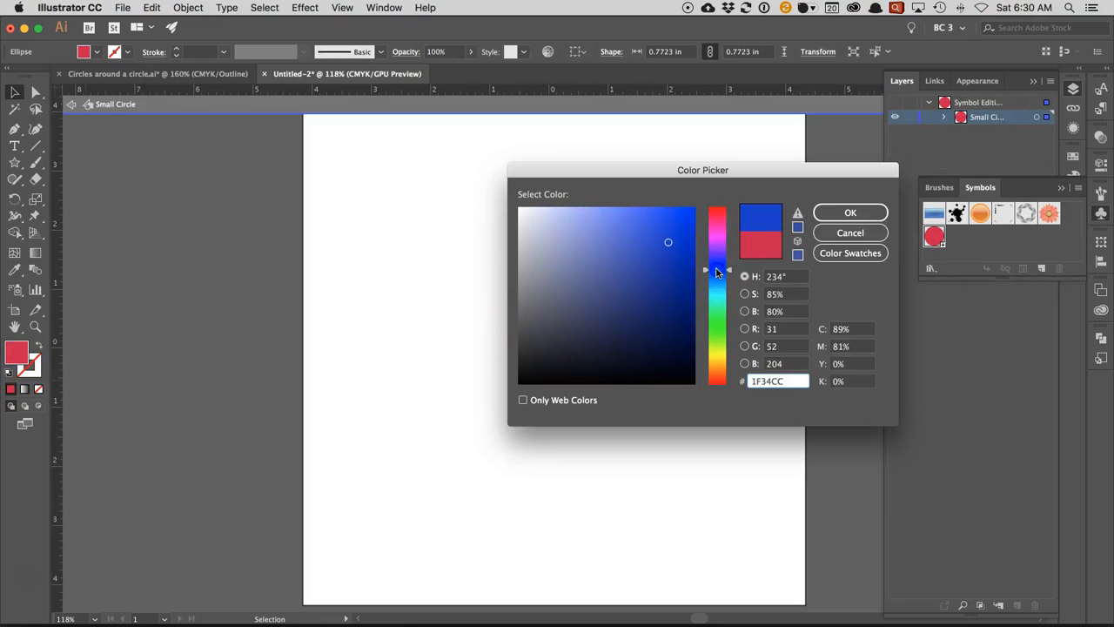
click(849, 212)
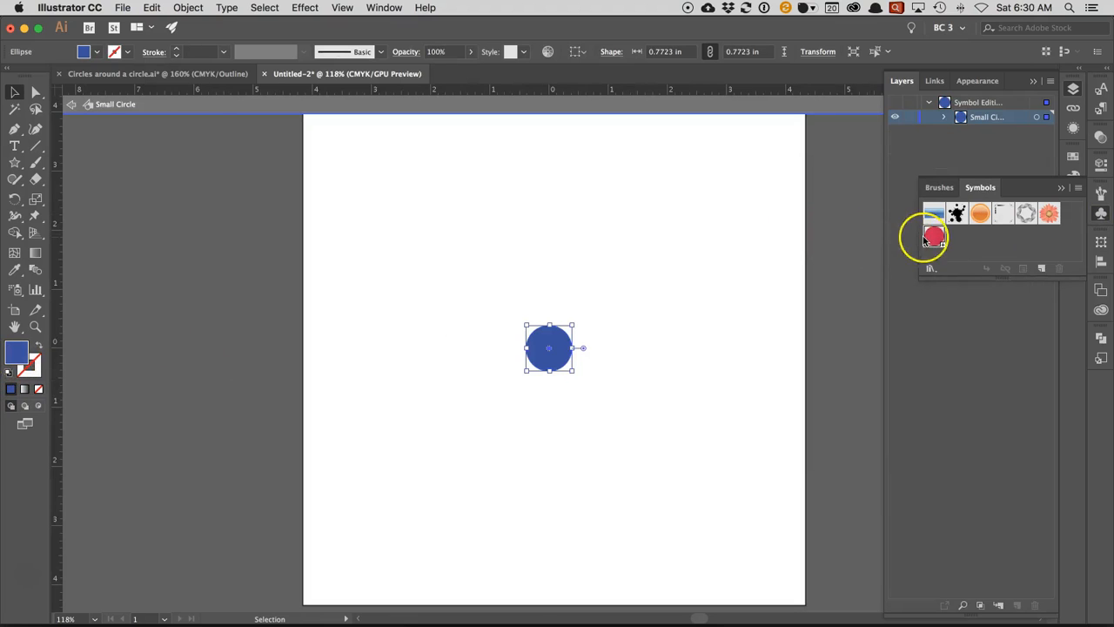
click(71, 104)
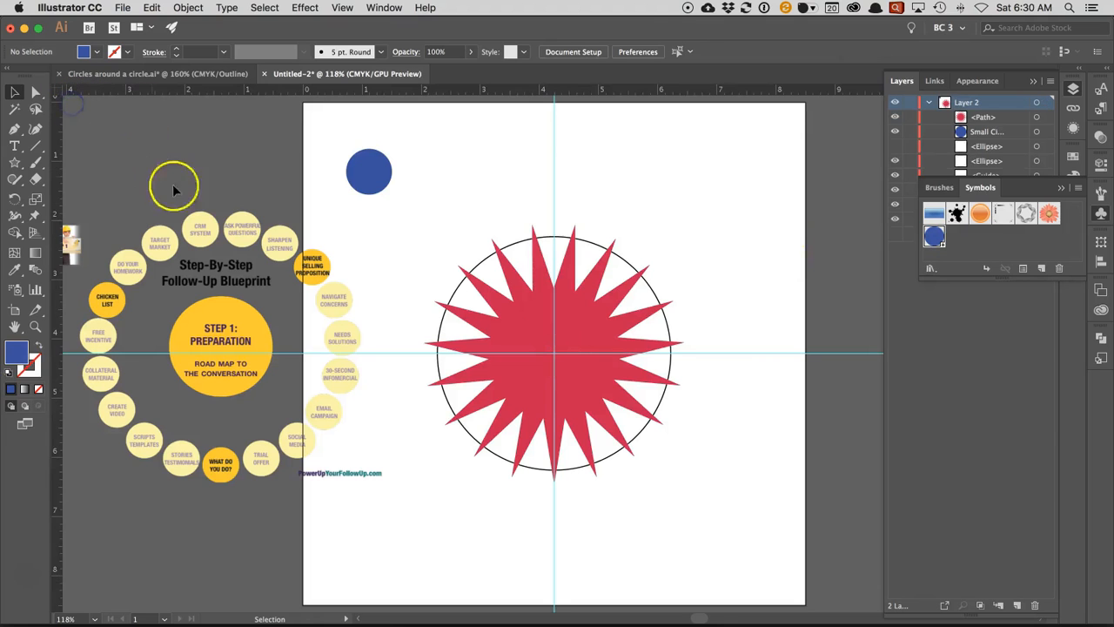
- Move the blue circle onto the star's bottom point and align its centre with the tip in outline view
click(372, 171)
drag(376, 176, 562, 489)
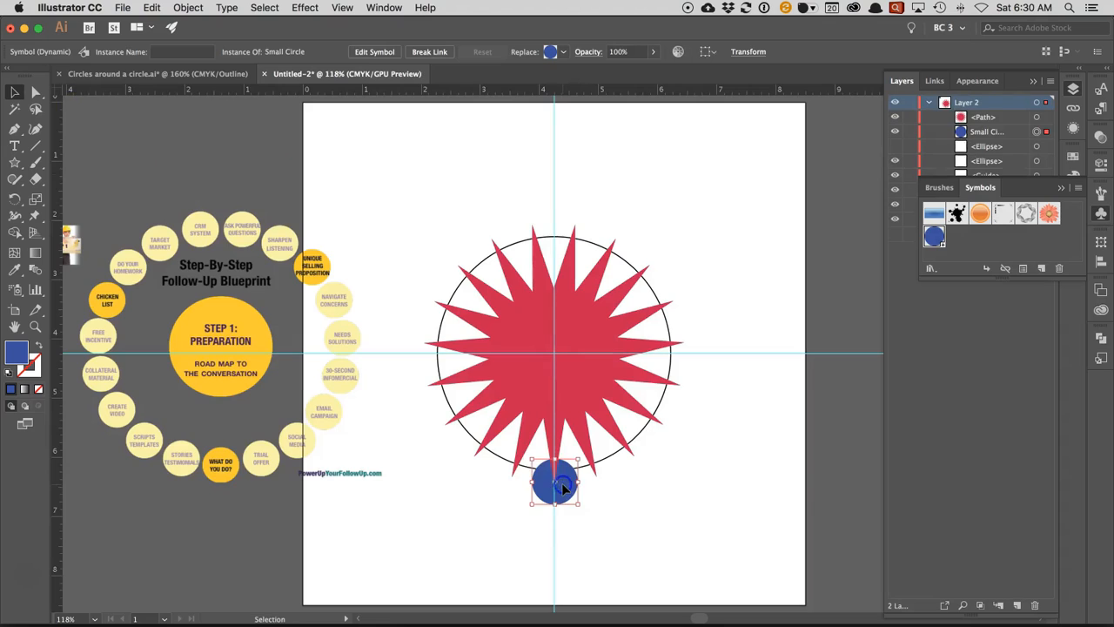
key(super+y)
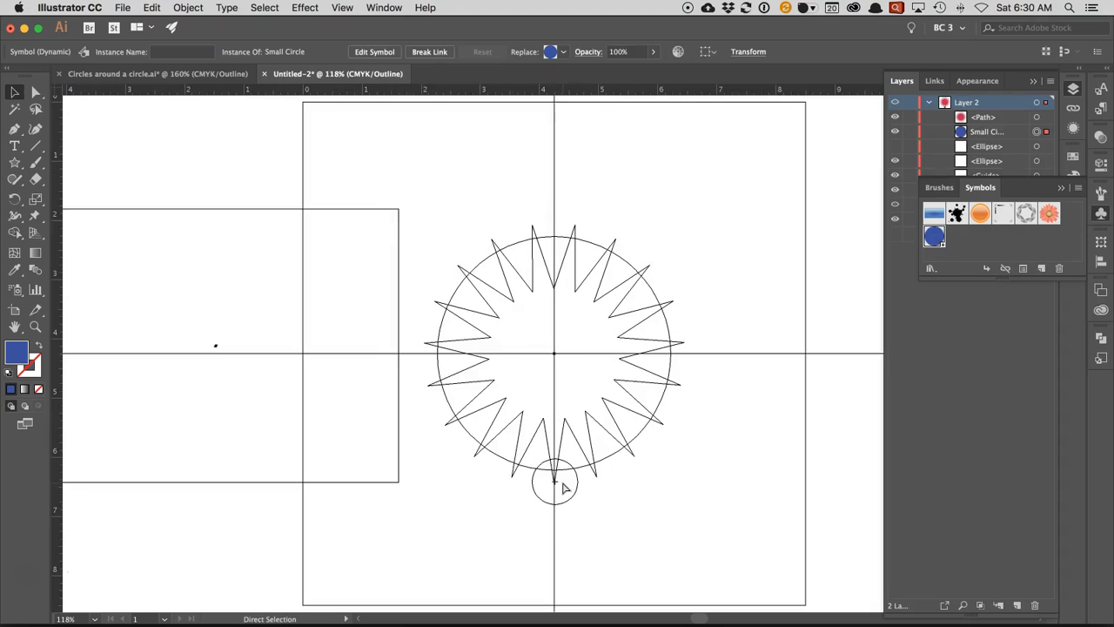
key(super+space)
click(571, 495)
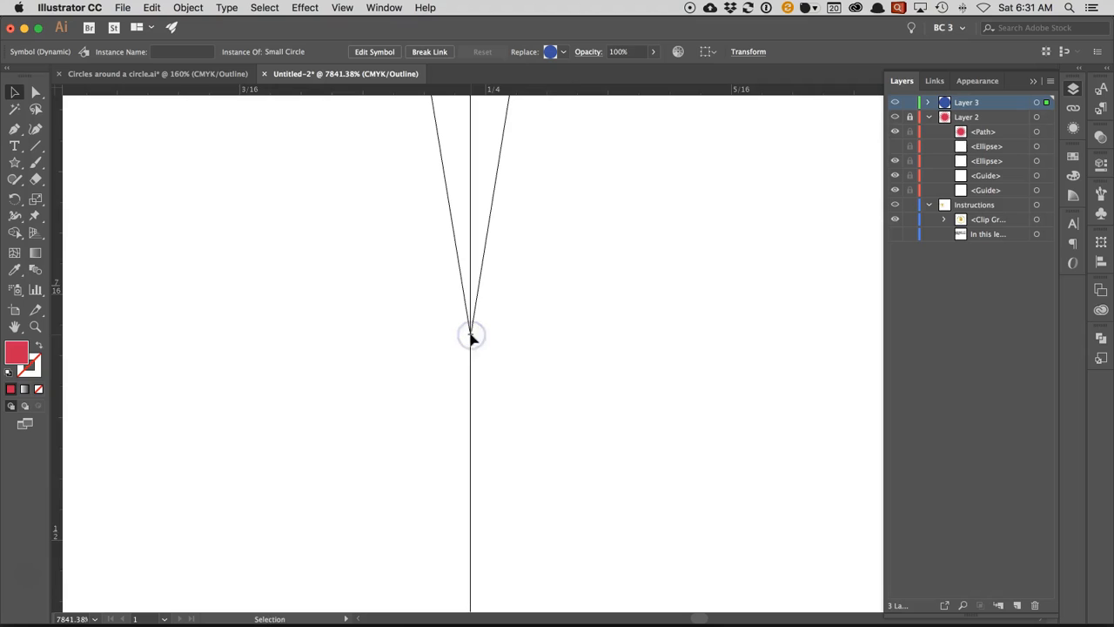
key(super+minus)
key(super+minus)
key(super+minus)
key(super+minus)
key(super+minus)
key(super+minus)
key(super+minus)
key(super+minus)
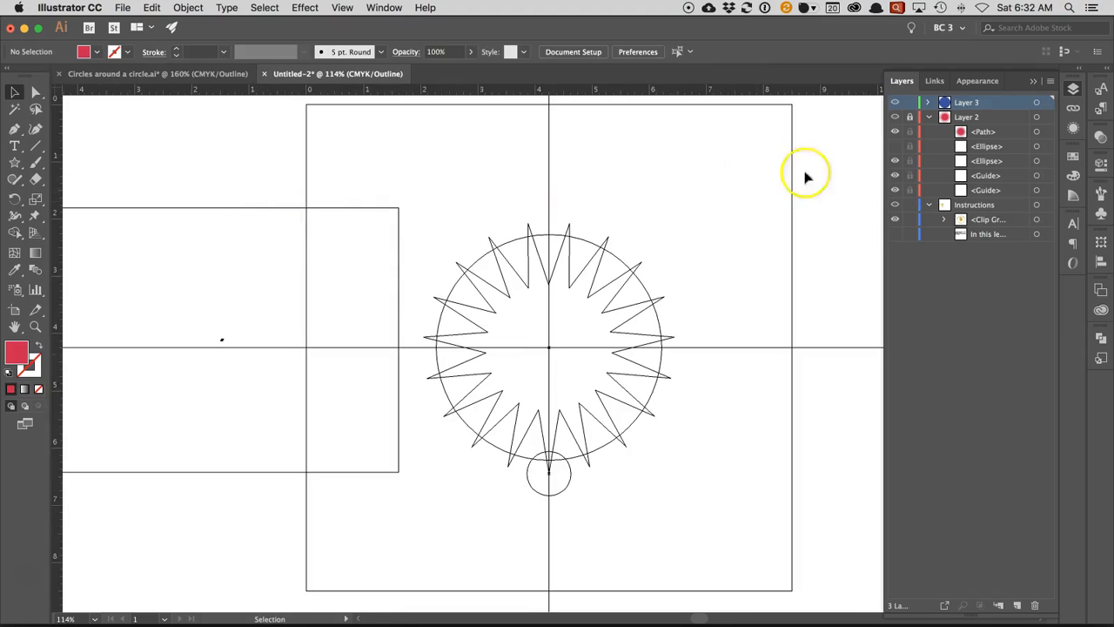
click(895, 204)
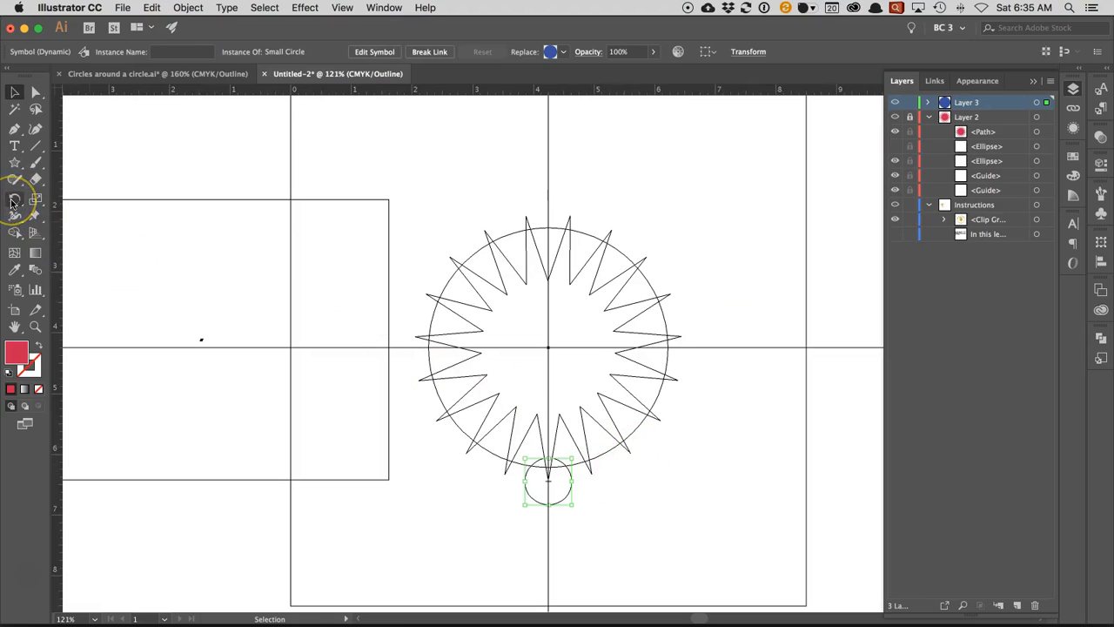
- Rotate a copy of the small circle about the guide intersection so its centre lands on the star's next point
click(13, 201)
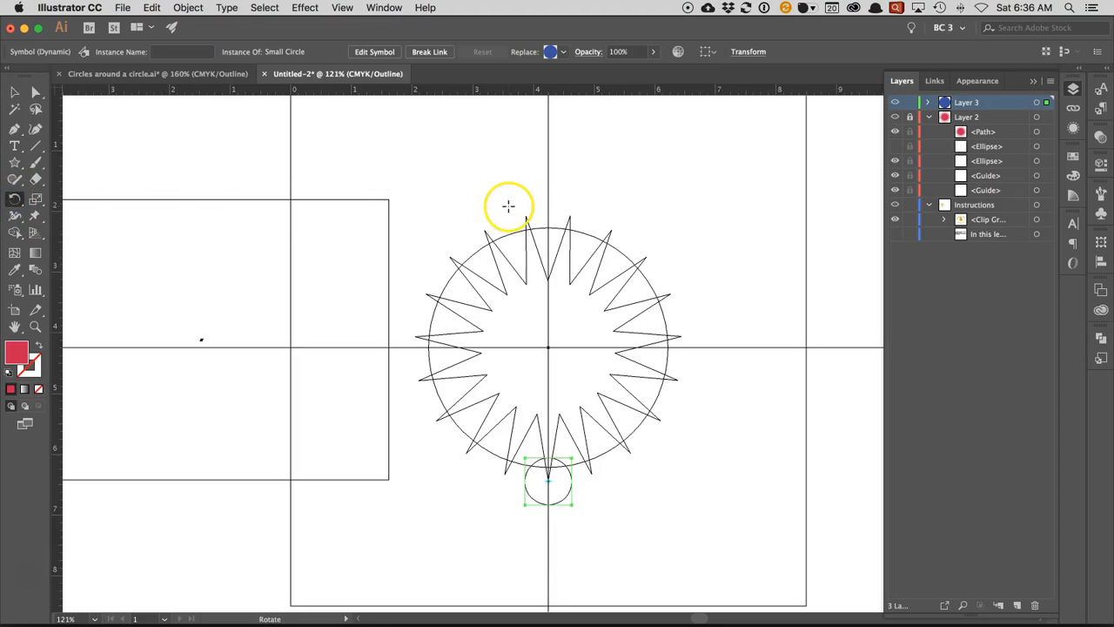
key(super+space)
drag(541, 340, 554, 353)
click(594, 381)
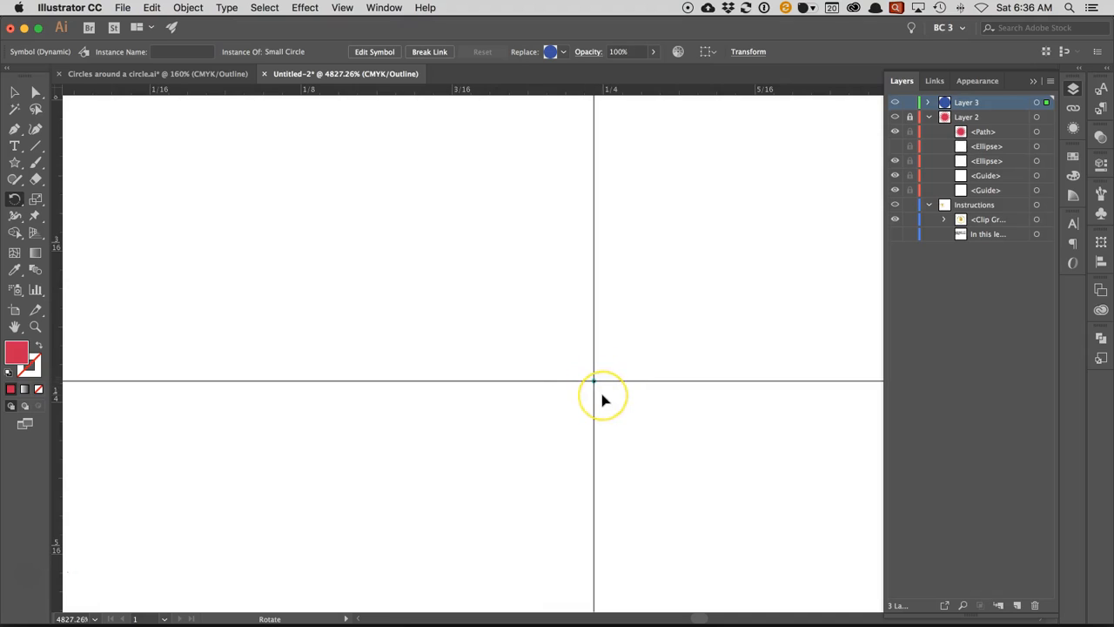
key(super+0)
click(590, 400)
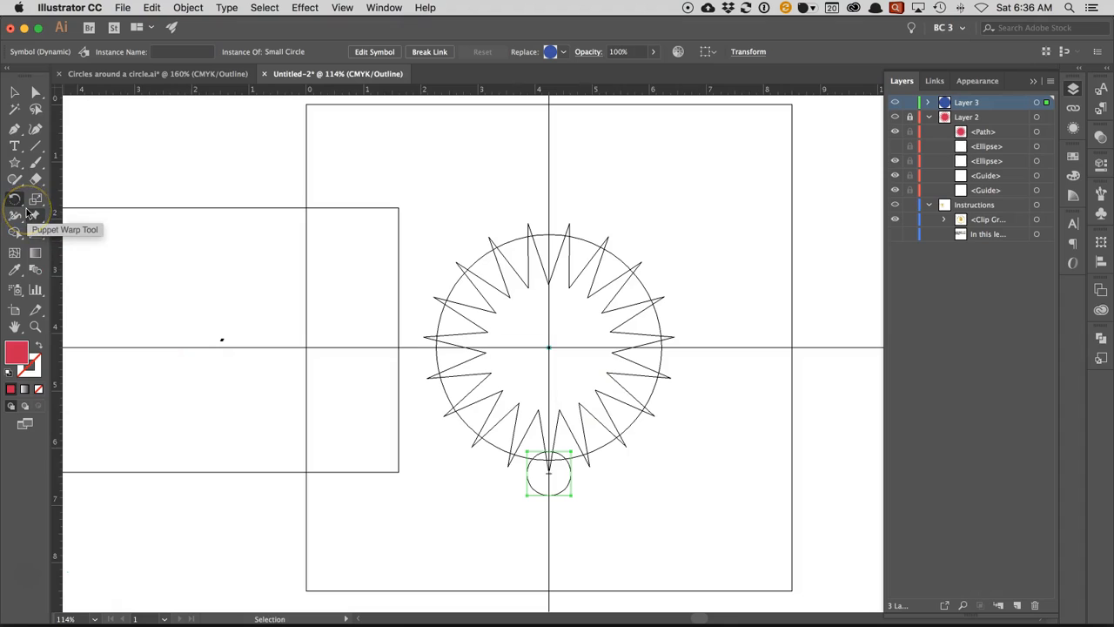
key(r)
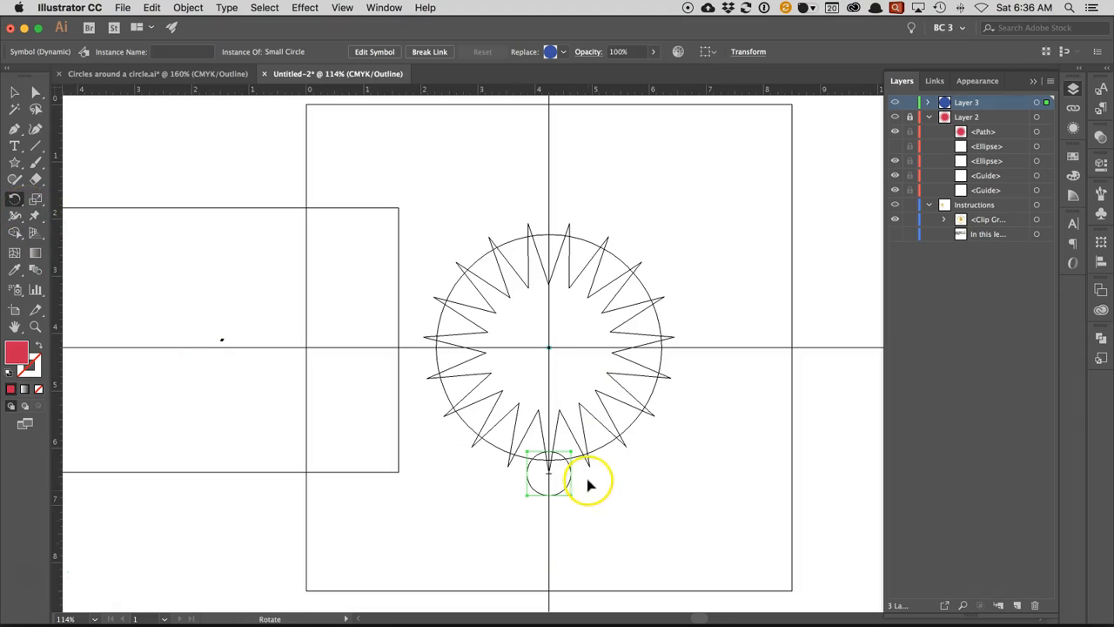
key(super+space)
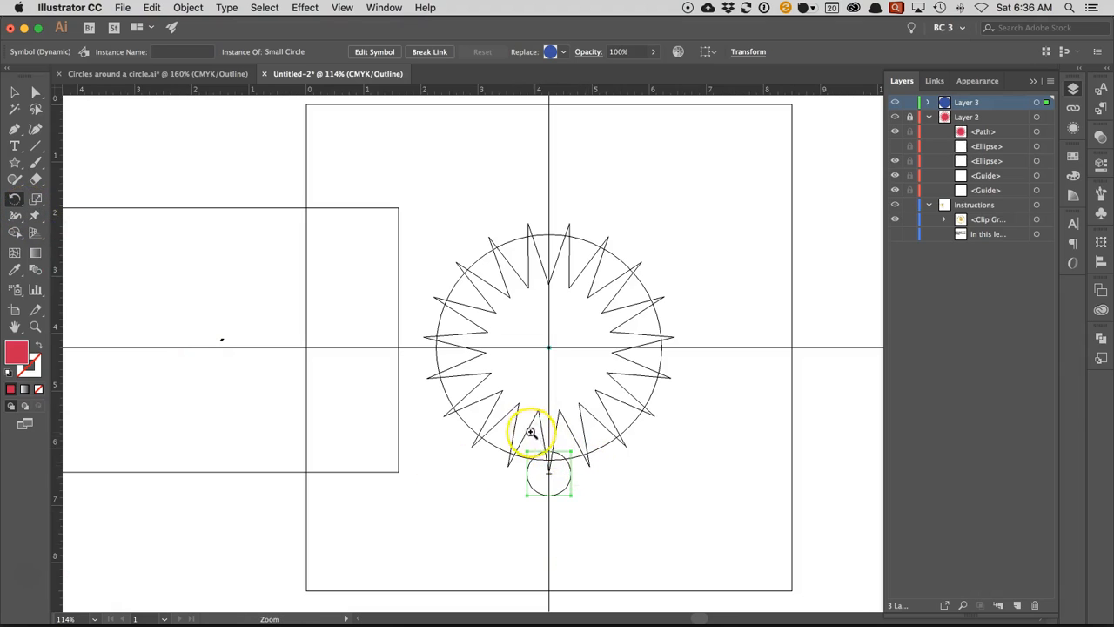
drag(516, 428, 647, 517)
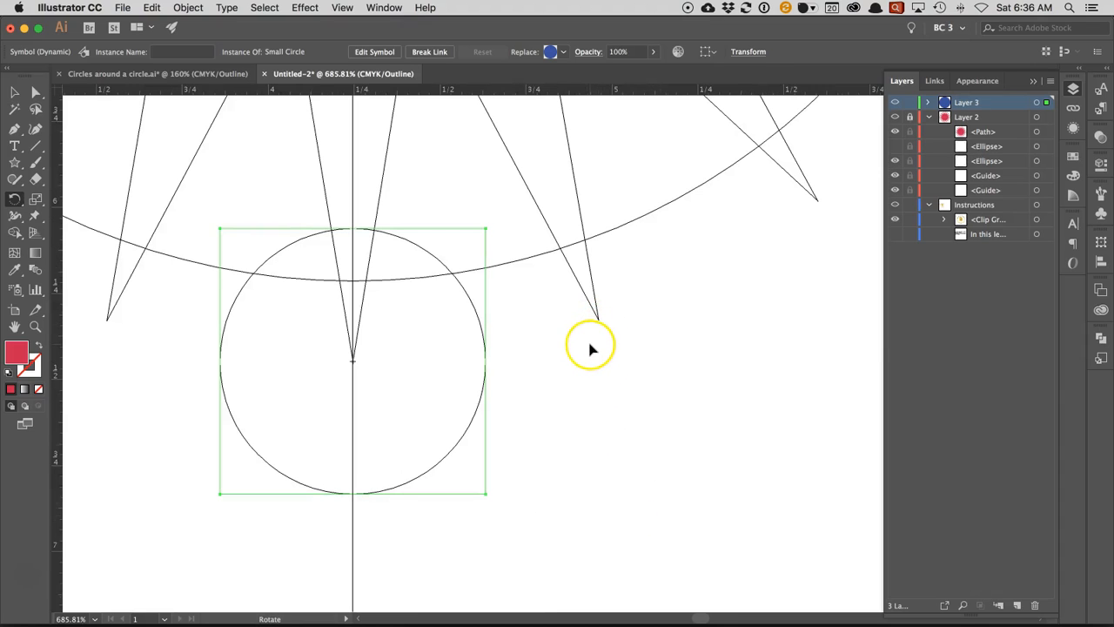
drag(528, 380, 775, 287)
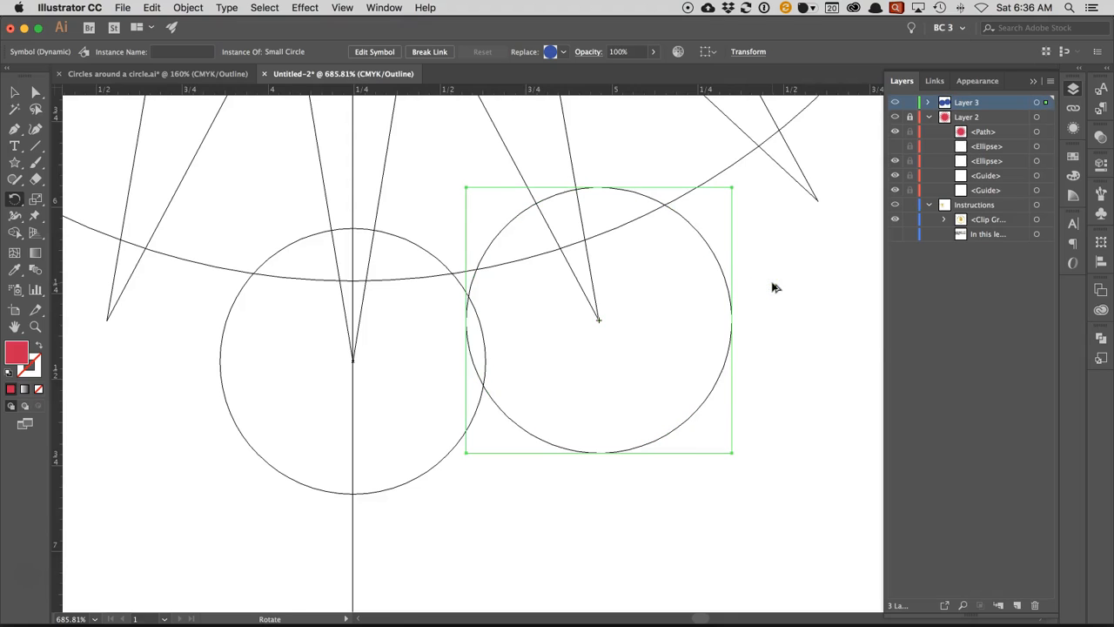
- Repeat the rotated copy until all 19 star points carry a small circle, then deselect and return to preview display
key(super+0)
key(super+d)
key(super+d)
key(super+d)
key(super+d)
key(super+d)
key(super+d)
key(super+d)
key(super+d)
key(super+d)
key(super+d)
key(super+d)
key(super+d)
key(super+d)
key(super+d)
key(super+d)
key(super+d)
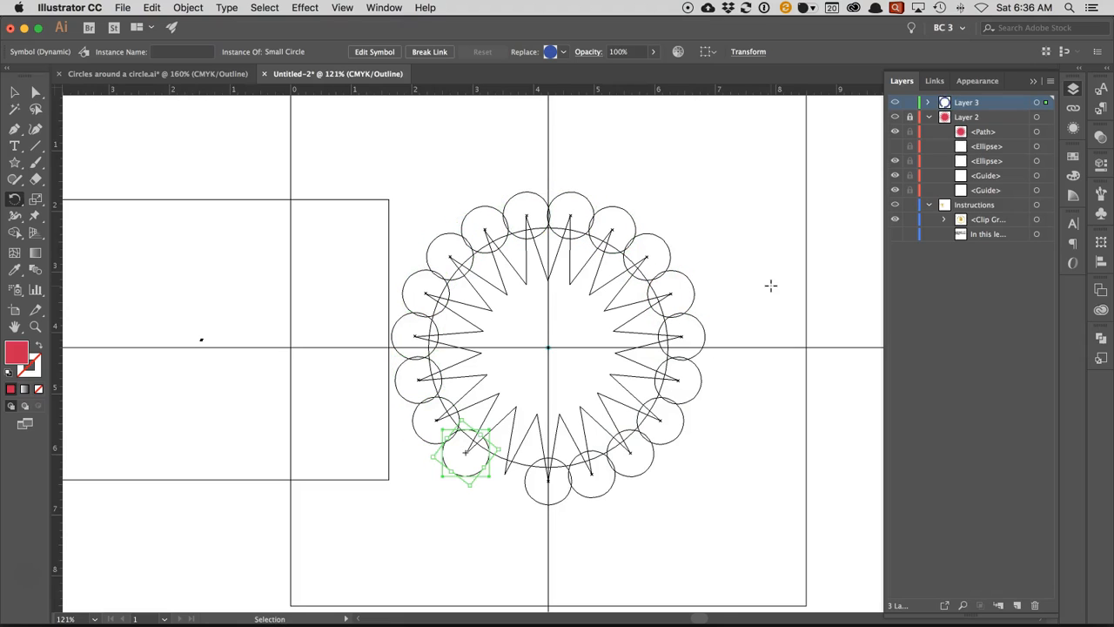
key(super+d)
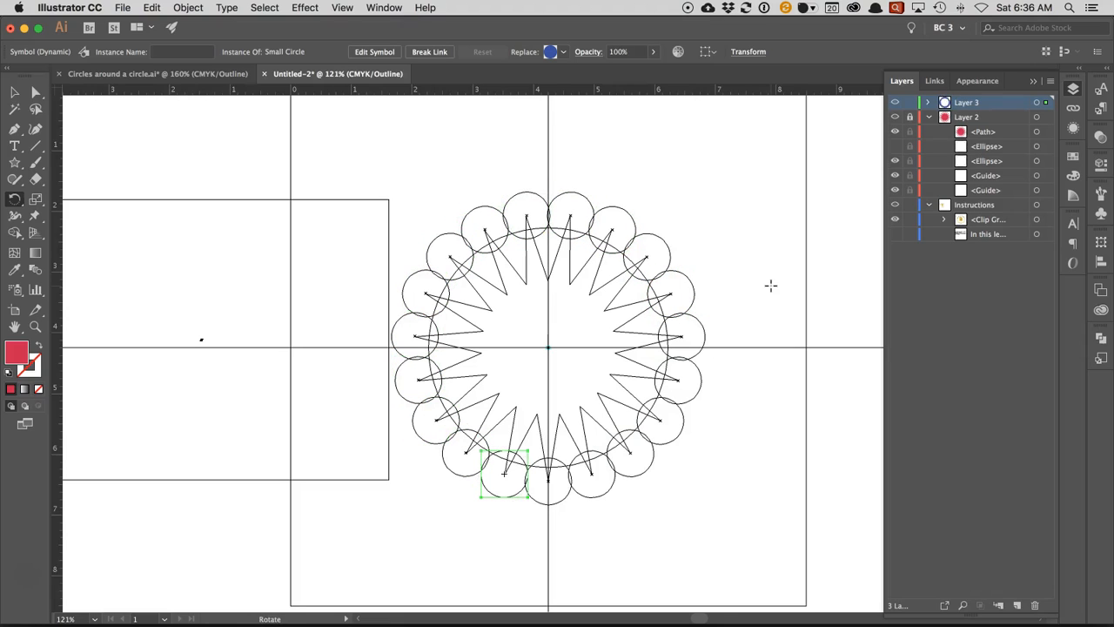
click(14, 92)
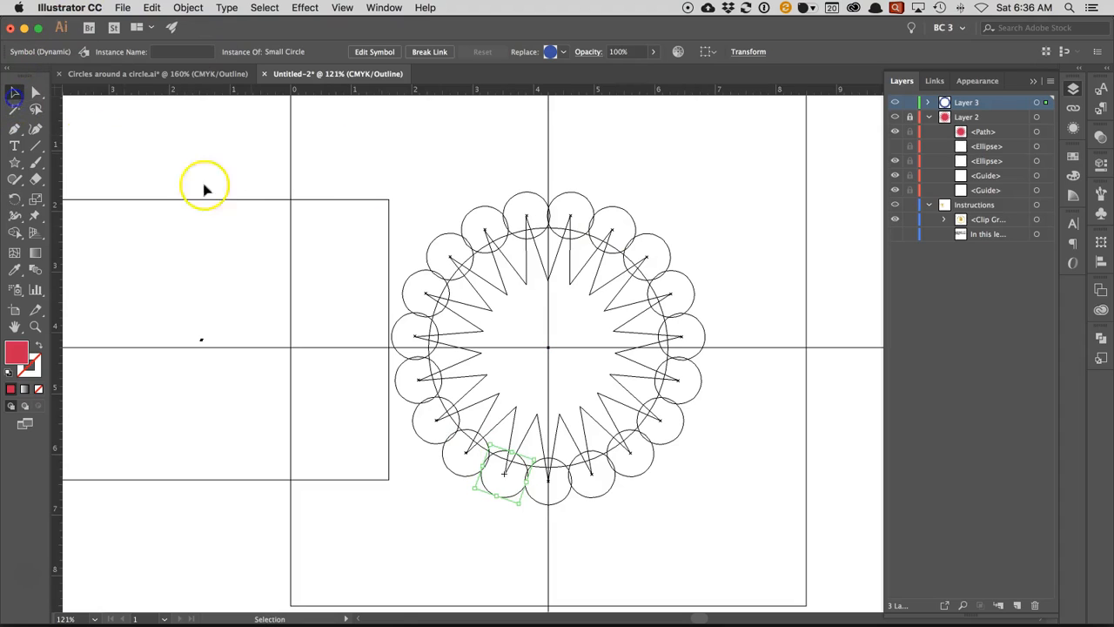
click(517, 272)
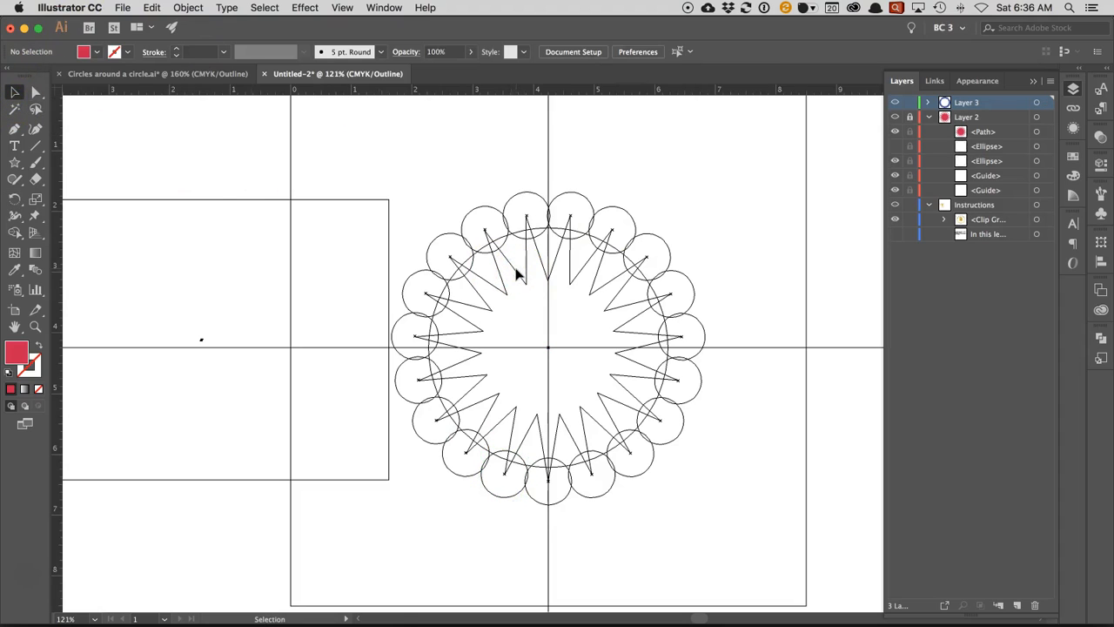
key(super+y)
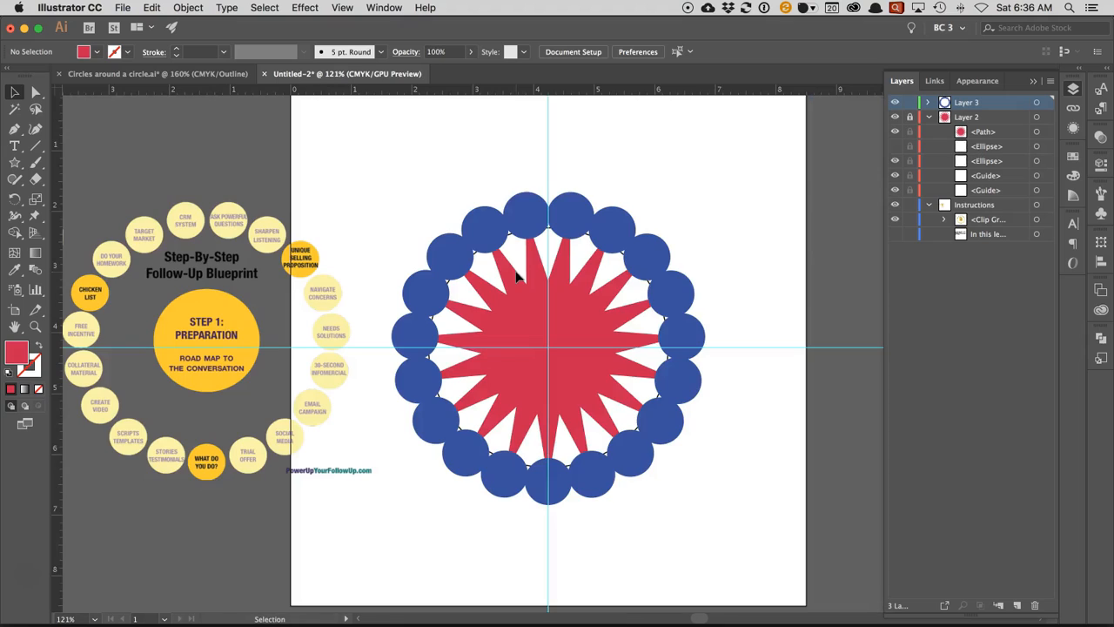
- Unlock Layer 2, hide the star path, and show the outer large circle
click(909, 117)
click(929, 116)
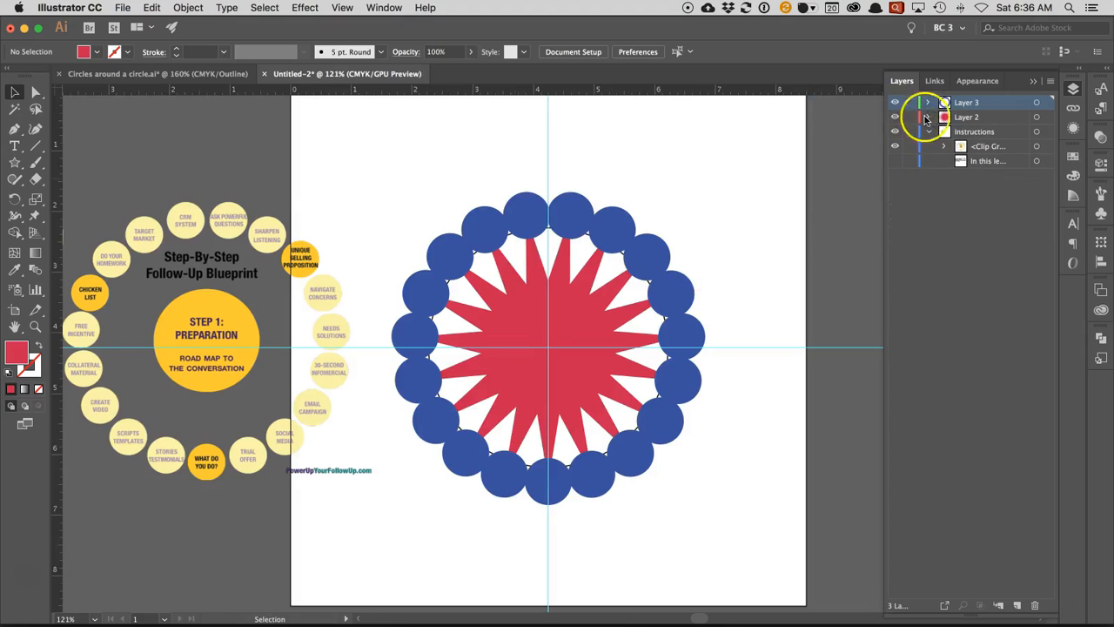
click(928, 117)
key(super+y)
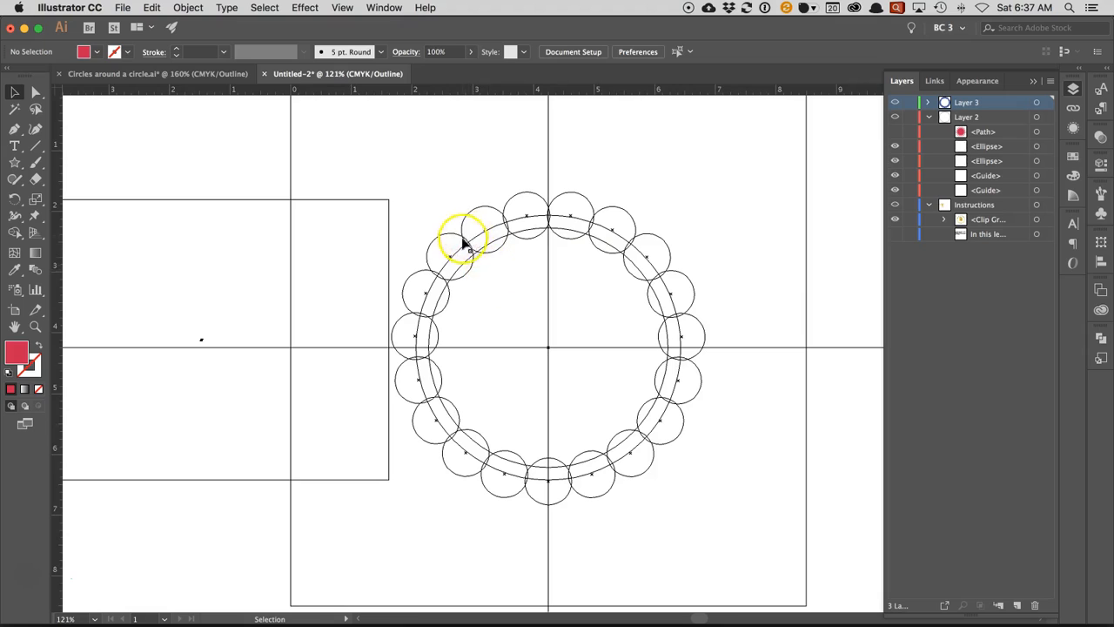
key(a)
key(super+y)
key(v)
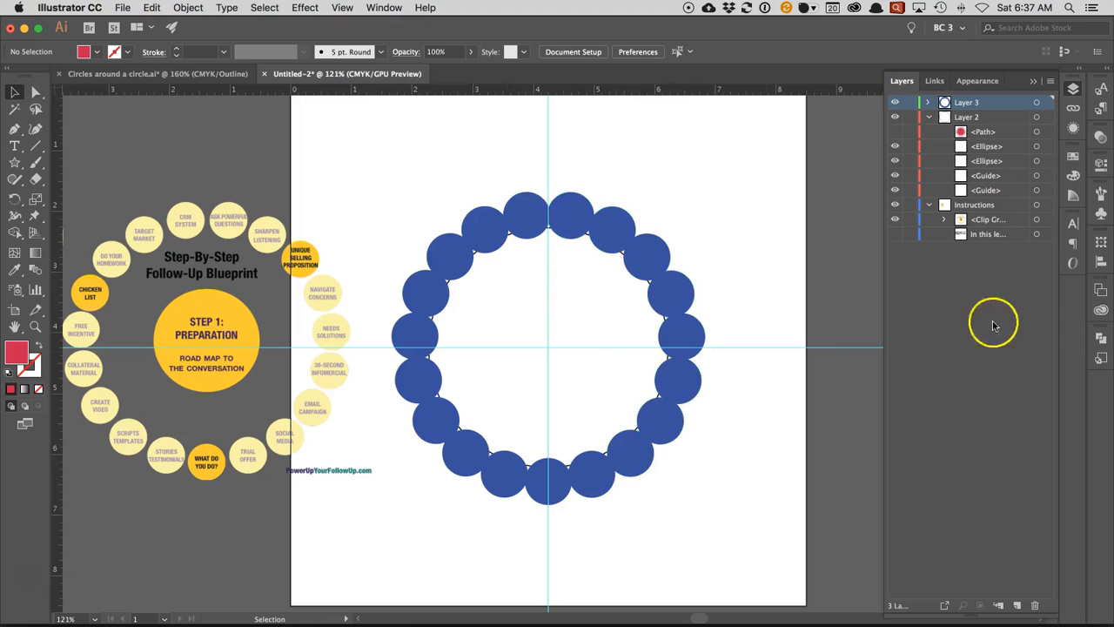
- Scale the circle inside the Small Circle symbol down from its centre to about 0.63 in wide and exit symbol editing
click(1101, 213)
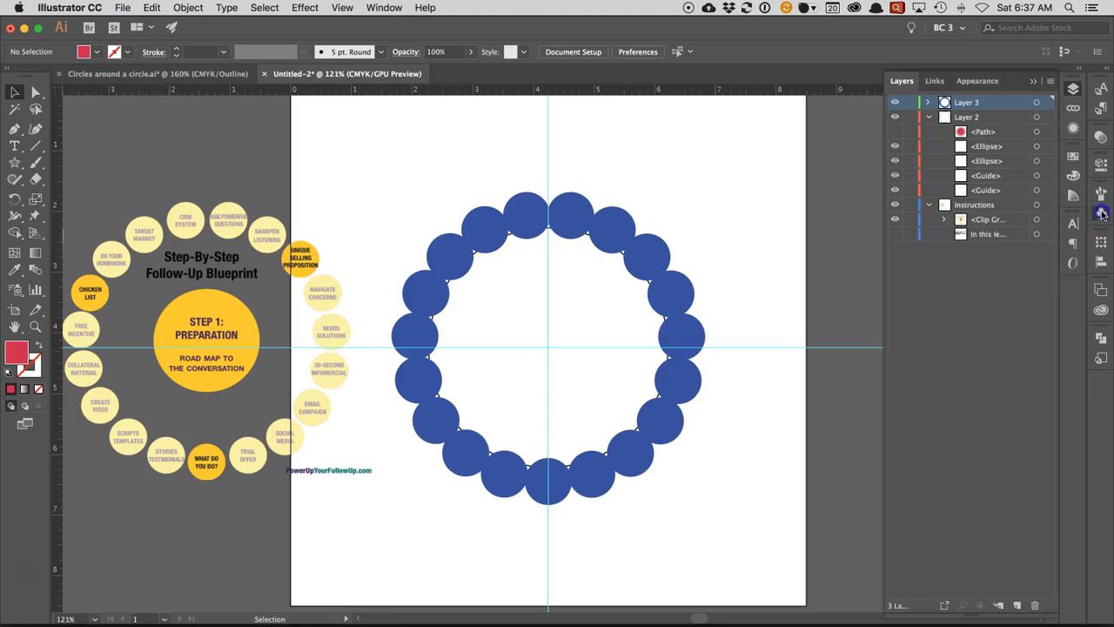
double_click(935, 236)
click(548, 348)
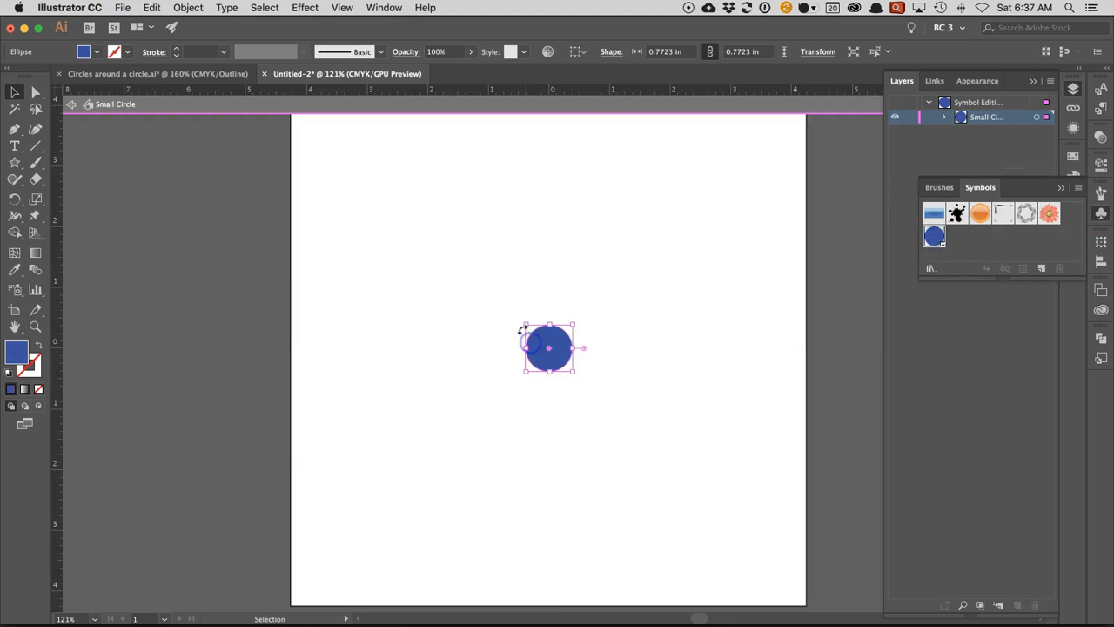
drag(523, 324, 528, 326)
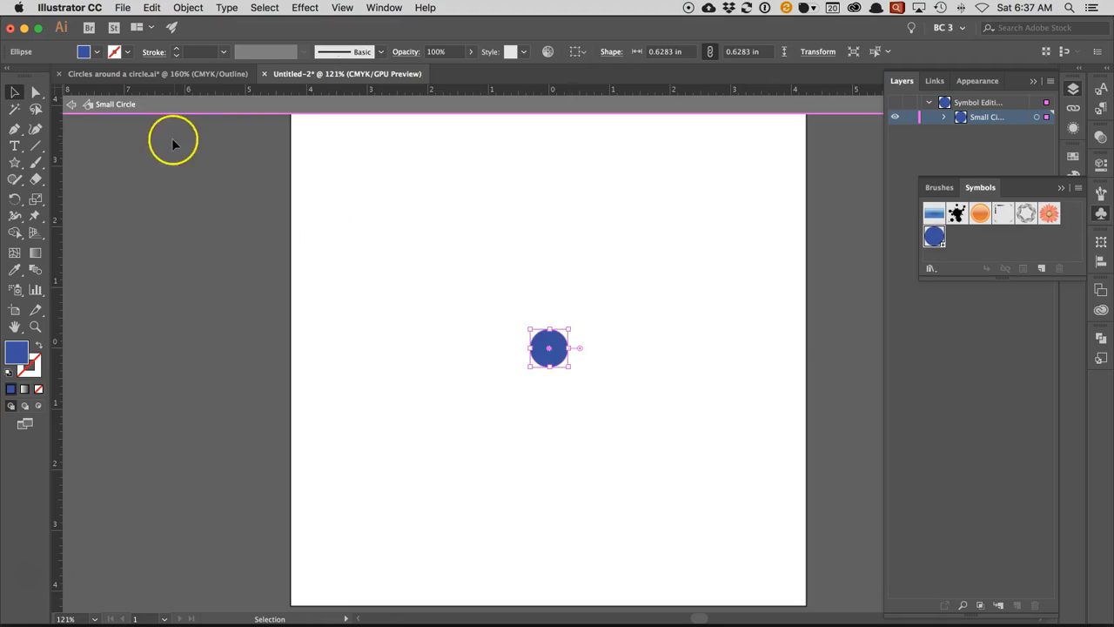
click(73, 103)
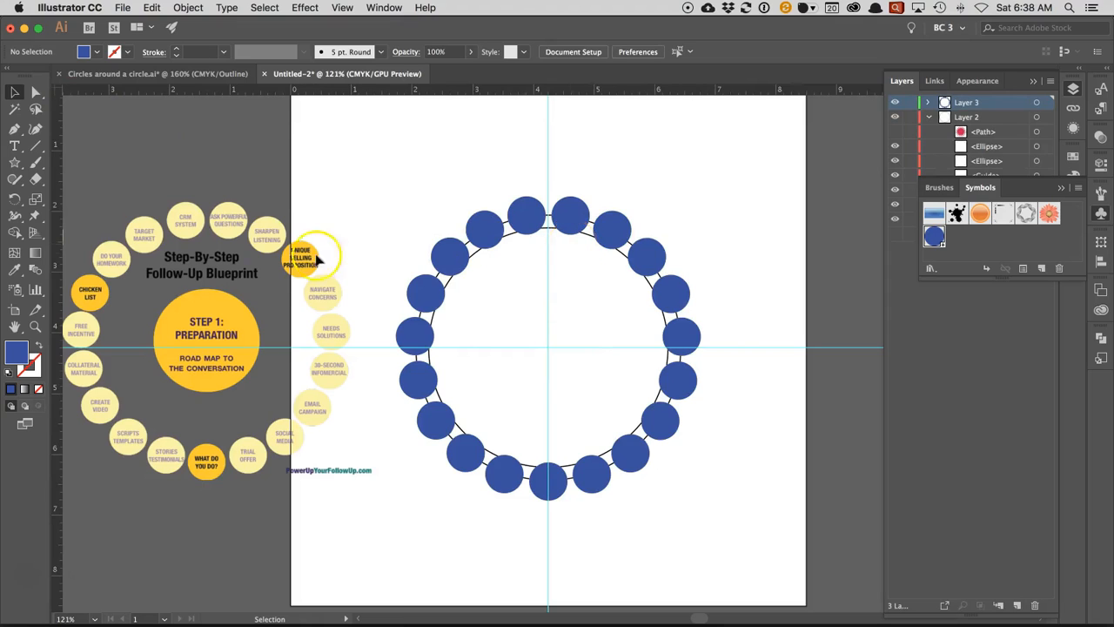
- Scale the Small Circle symbol's circle up from its centre to about 0.71 in wide and exit symbol editing
double_click(934, 236)
click(507, 317)
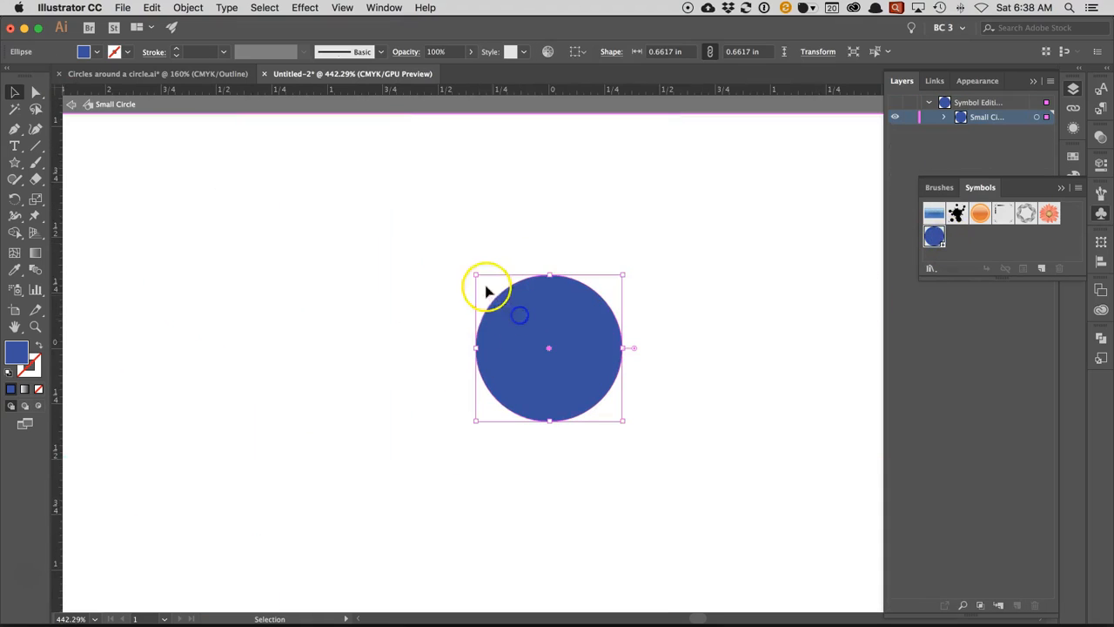
drag(475, 275, 469, 271)
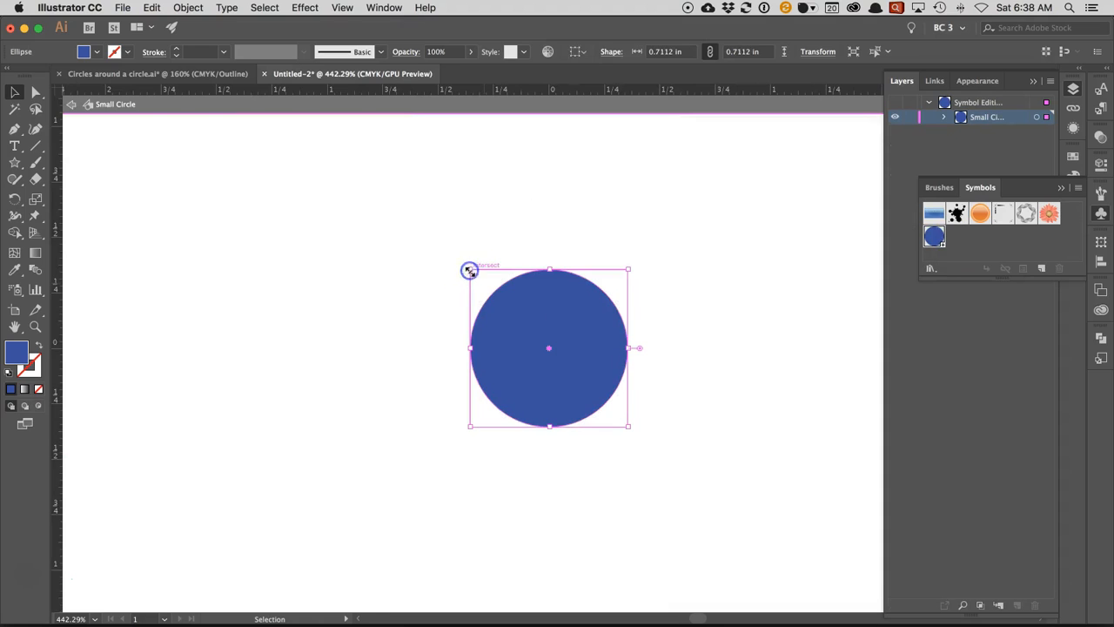
click(69, 103)
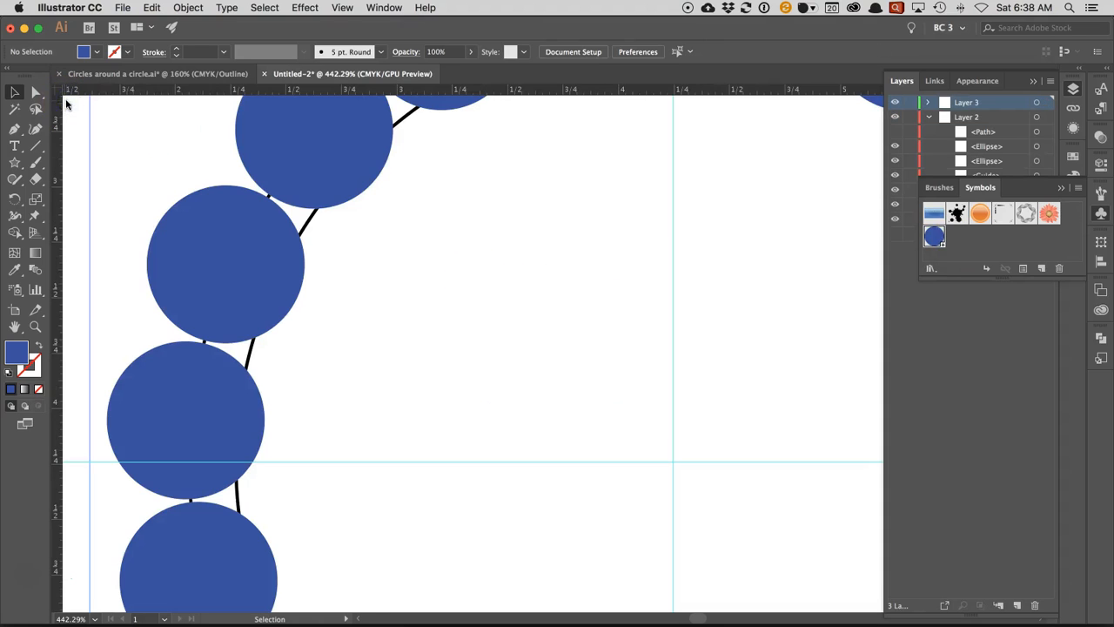
- Scale the Small Circle symbol's circle down from its centre to about 0.69 in wide and exit symbol editing
double_click(934, 236)
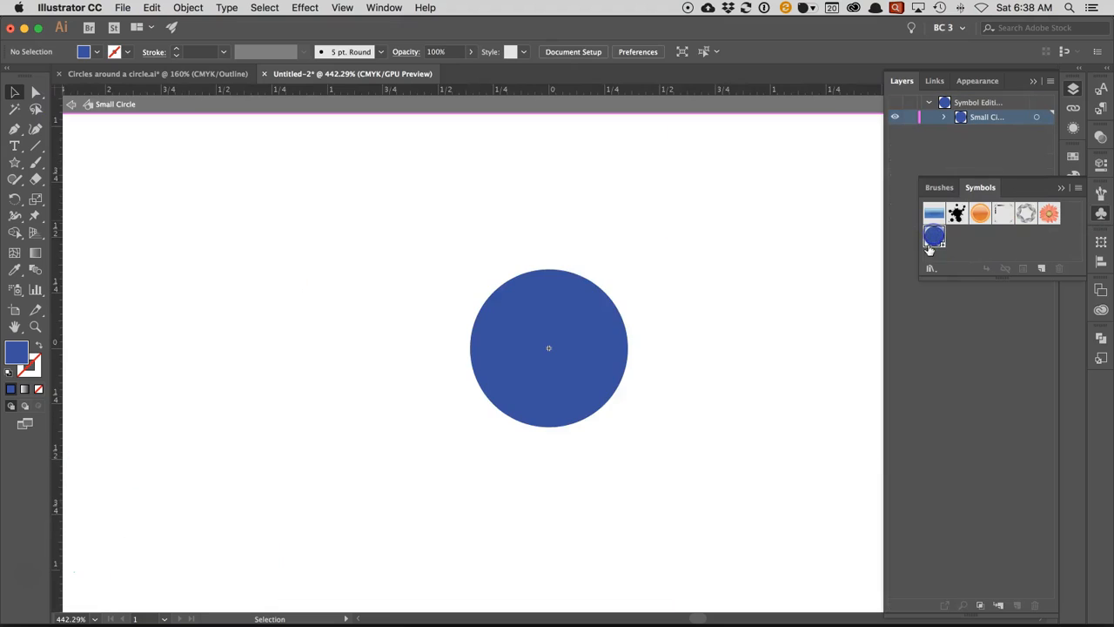
click(533, 298)
drag(471, 271, 472, 272)
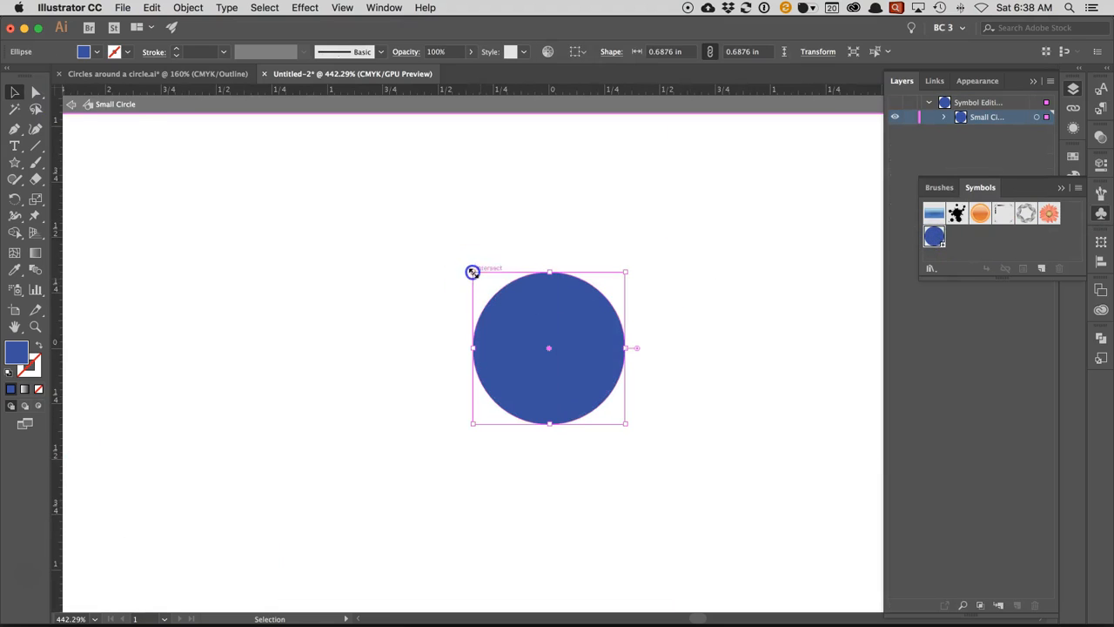
click(72, 104)
key(super+0)
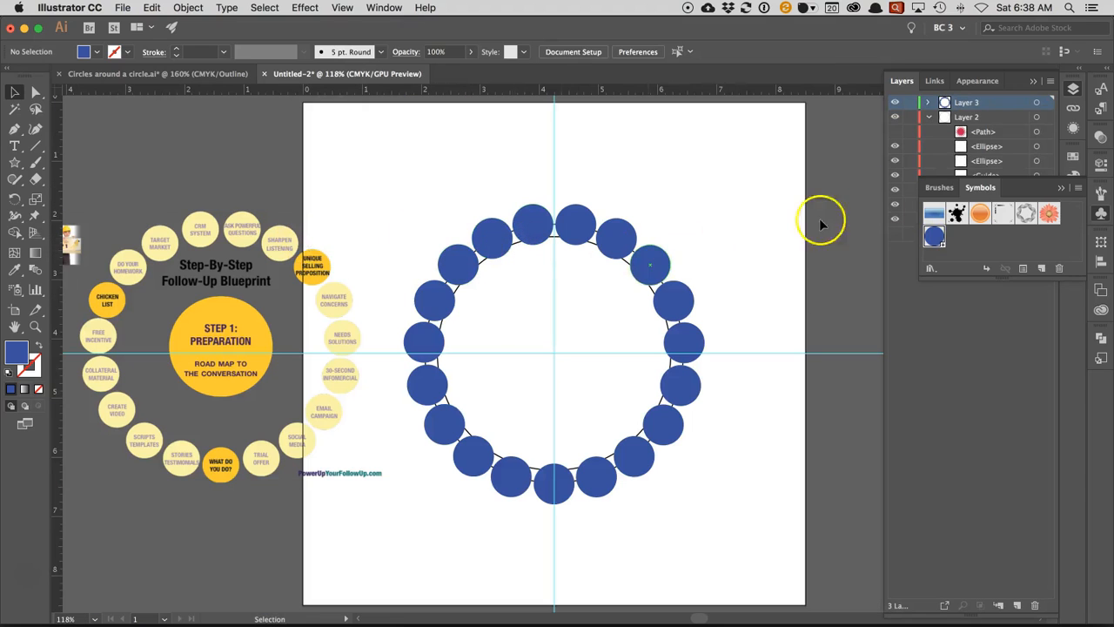
click(1061, 189)
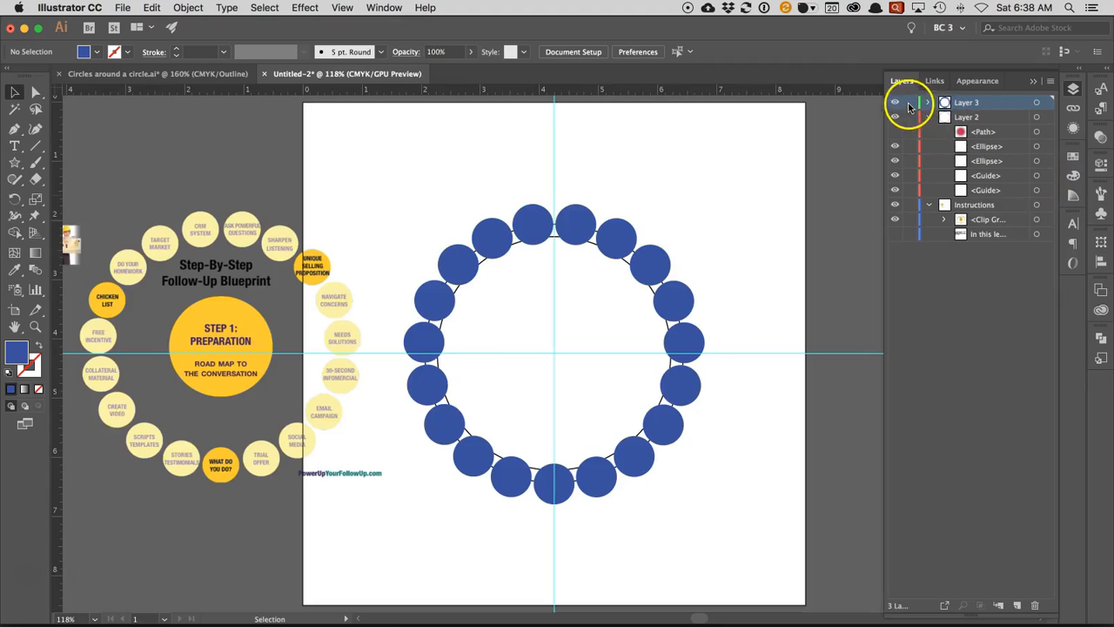
- With Layer 3 locked and temporarily hidden, scale the inner large circle from its centre to about 3.49 in wide and swap its stroke to a black fill
click(929, 118)
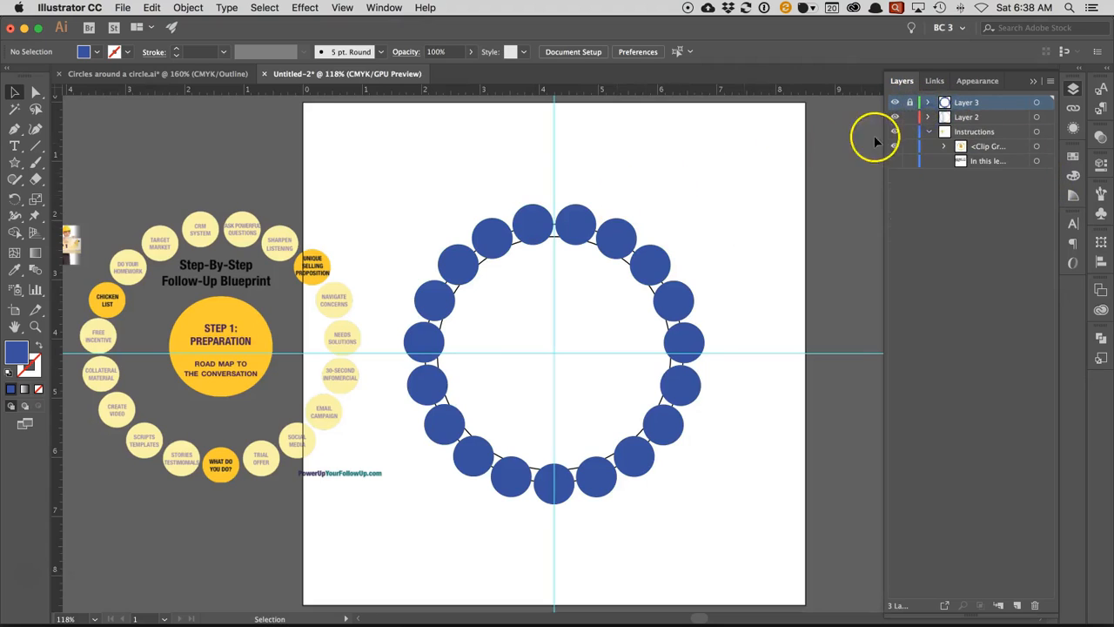
click(894, 103)
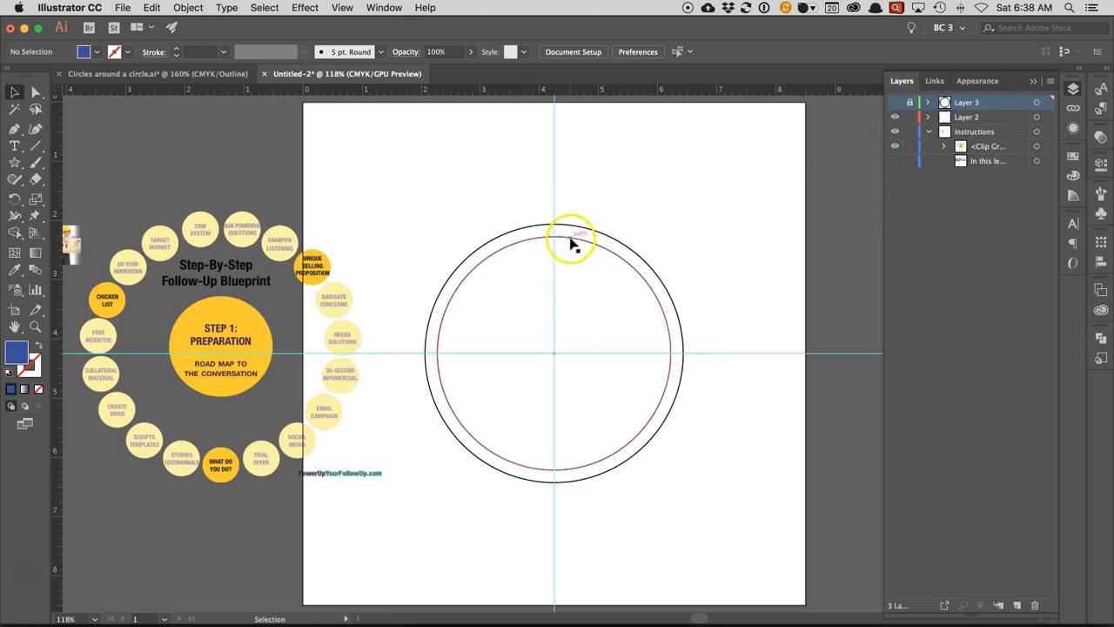
click(570, 238)
drag(437, 237, 452, 249)
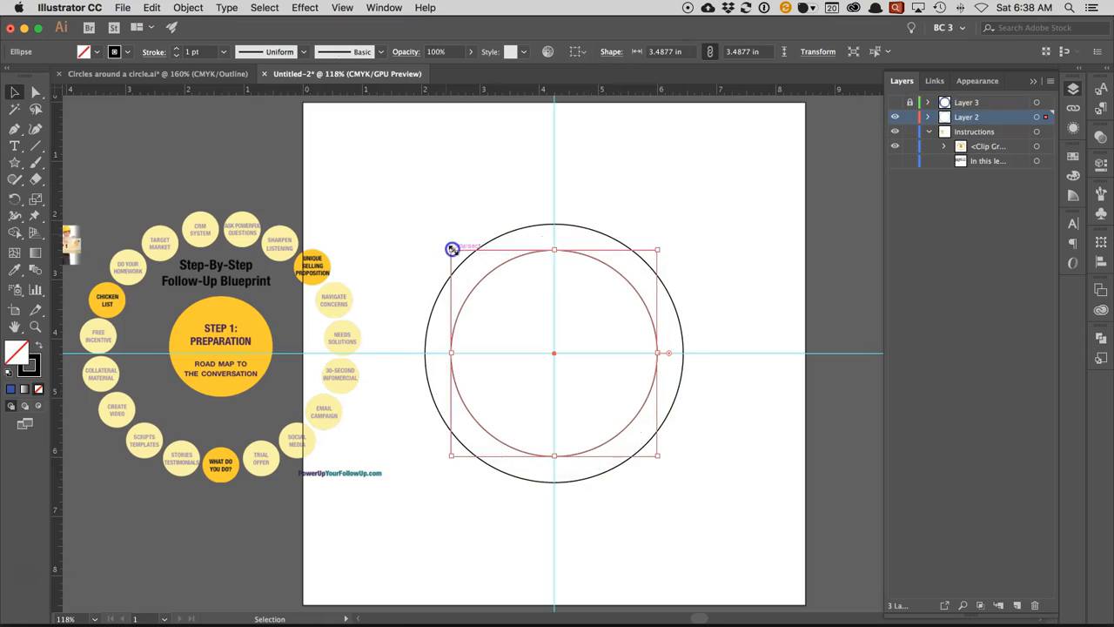
click(895, 103)
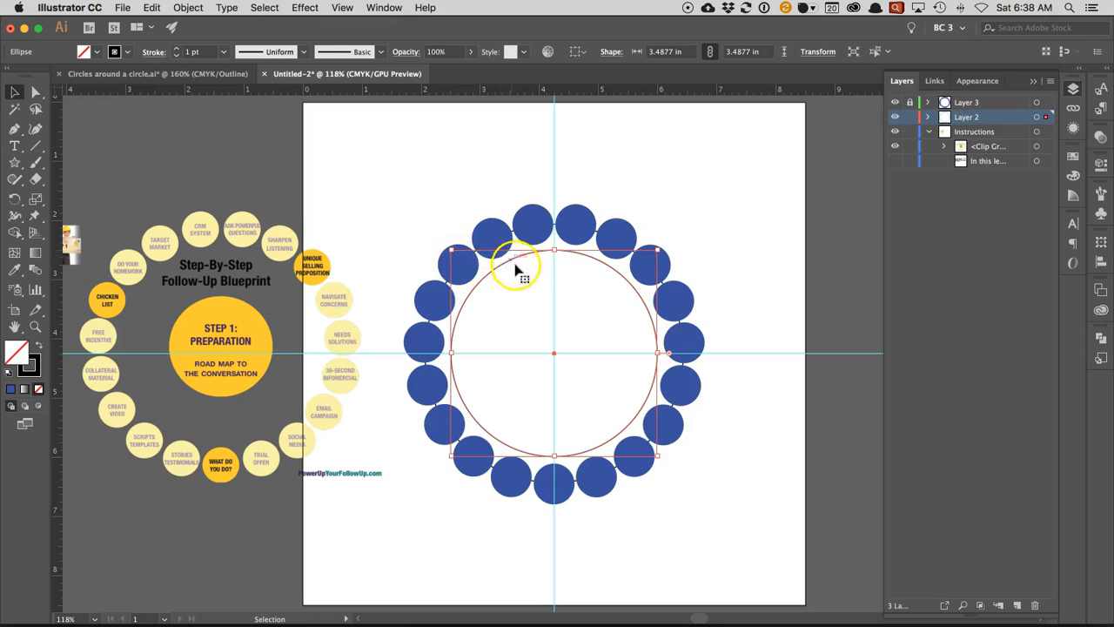
click(38, 346)
click(424, 181)
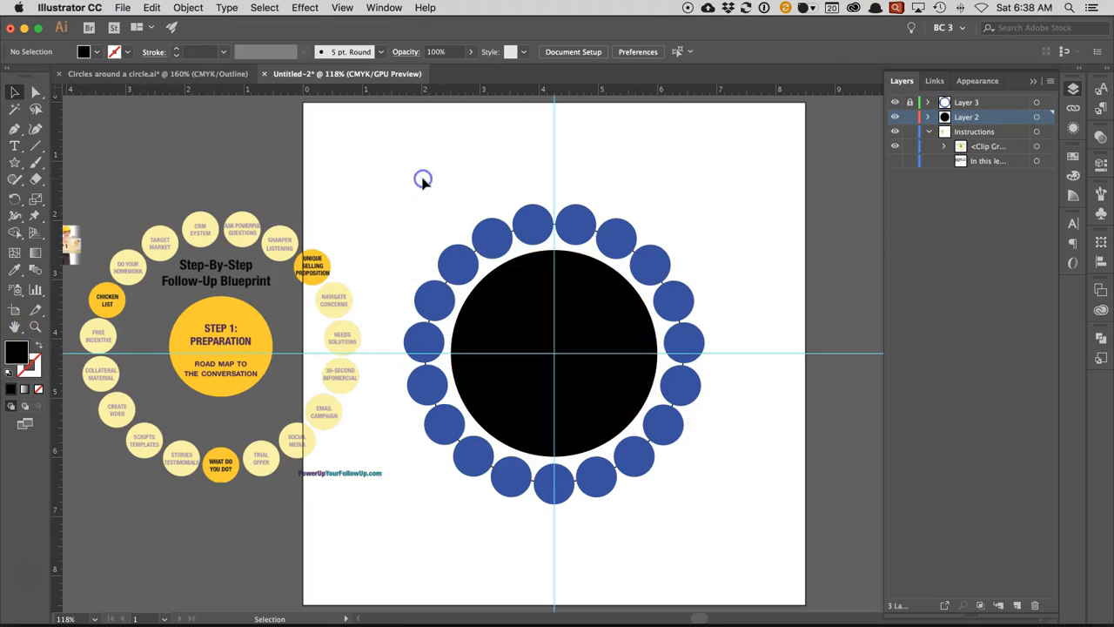
- Unlock Layer 3, hide the outer large circle and the Instructions layer, and copy the whole circle artwork
click(910, 104)
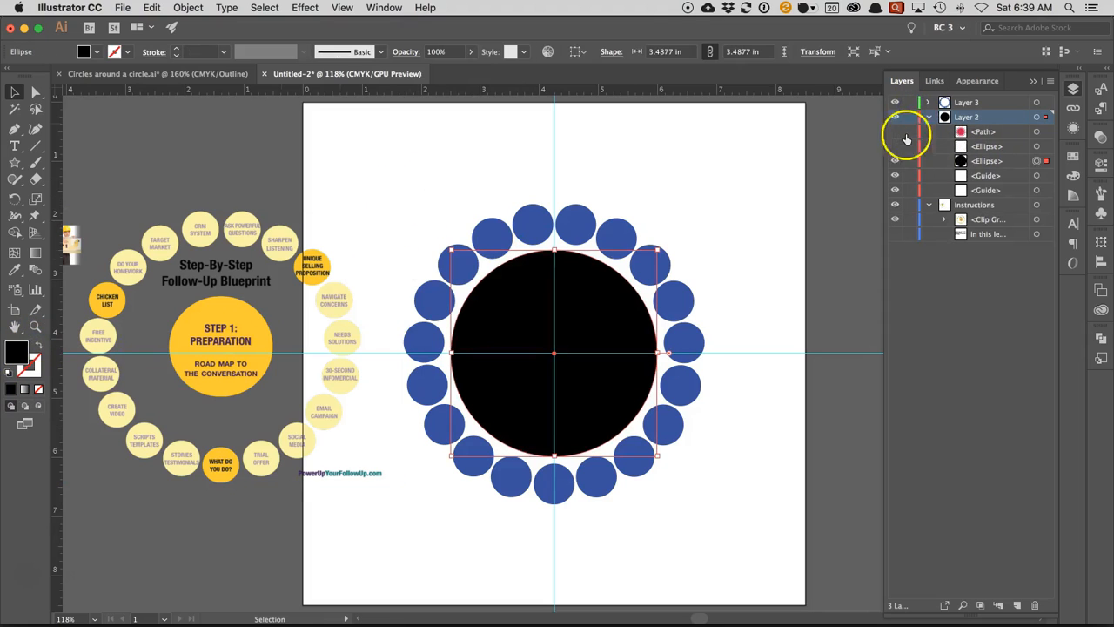
click(894, 205)
drag(351, 152, 751, 540)
key(a)
- Switch to PowerPoint, delete the old circle shapes from the Step-By-Step Follow-Up Blueprint slide, and paste the copied artwork there
key(super+Tab)
key(super+Tab)
key(super+Tab)
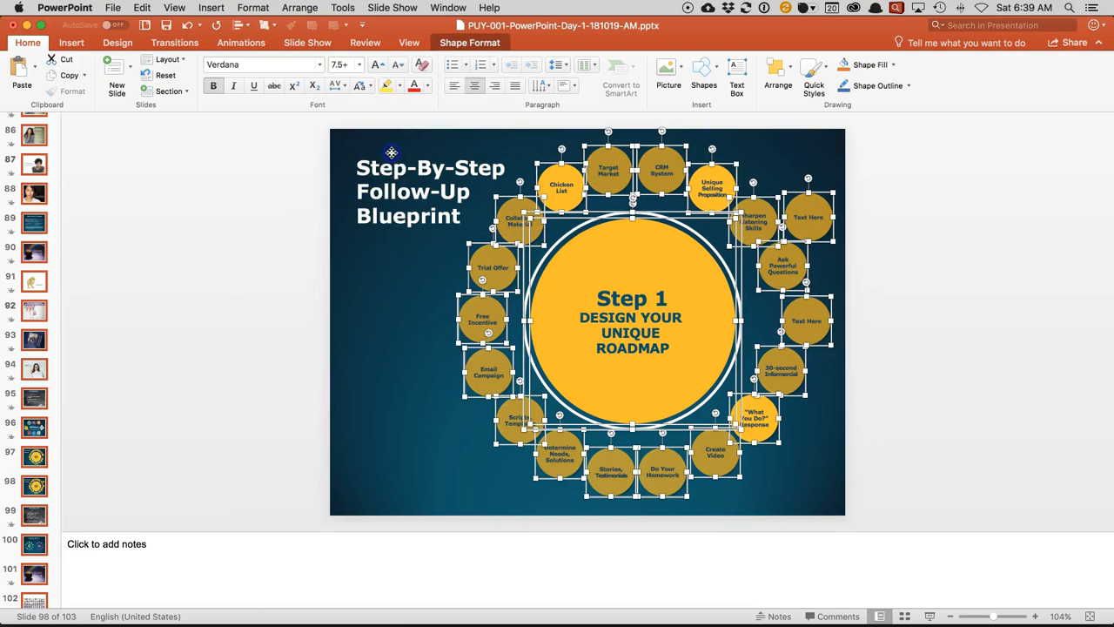
key(Delete)
click(376, 159)
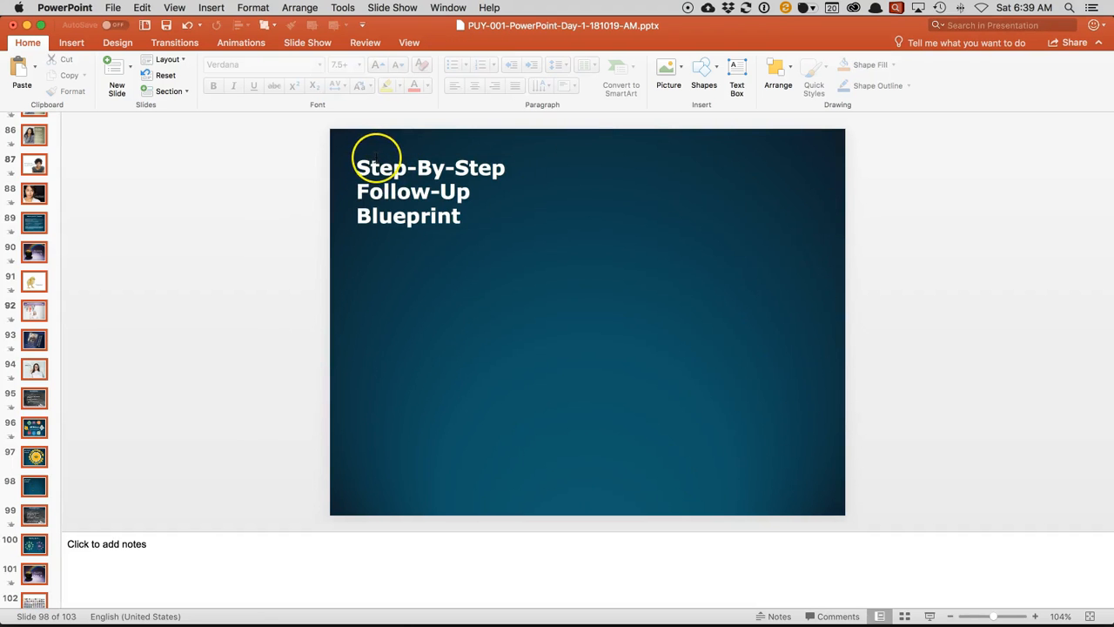
key(super+v)
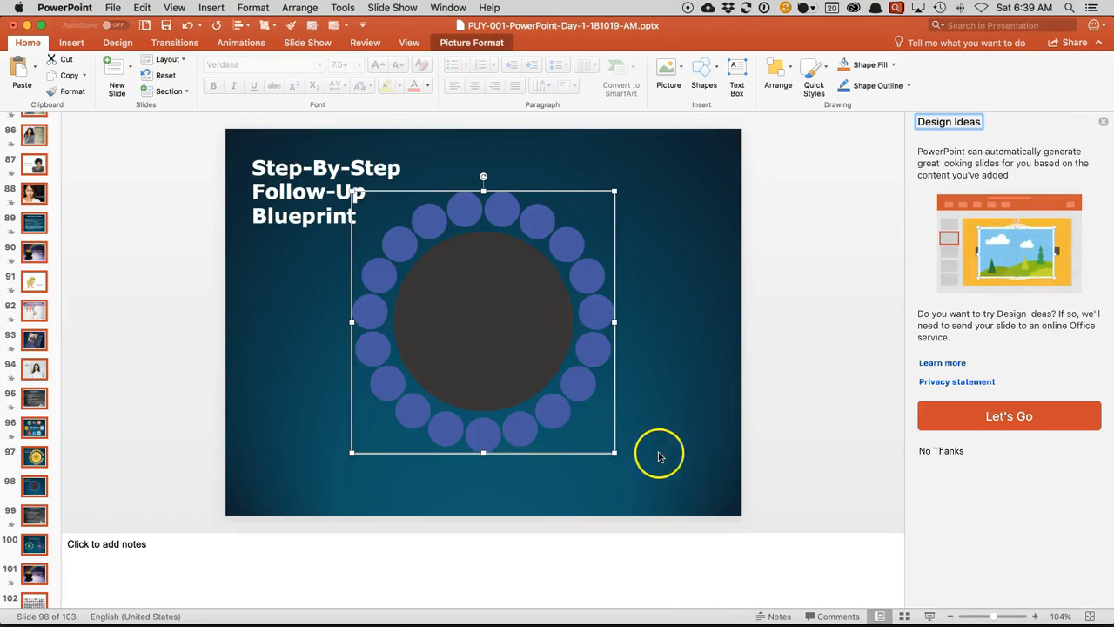